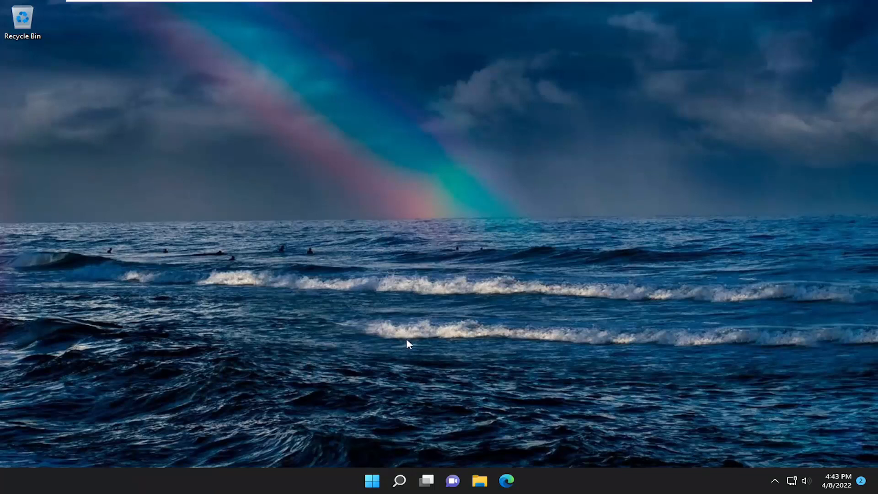
# Step: Search Windows for "privacy" and open the Privacy settings best match
pyautogui.click(398, 480)
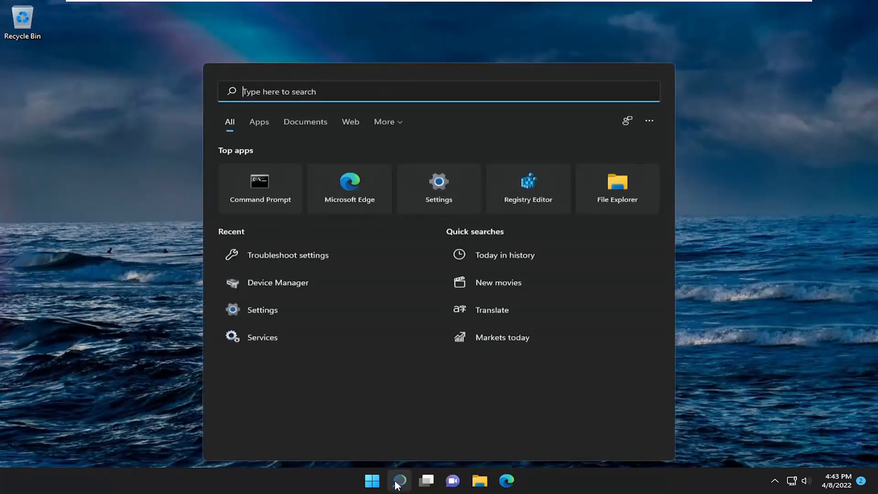
pyautogui.write('privacy')
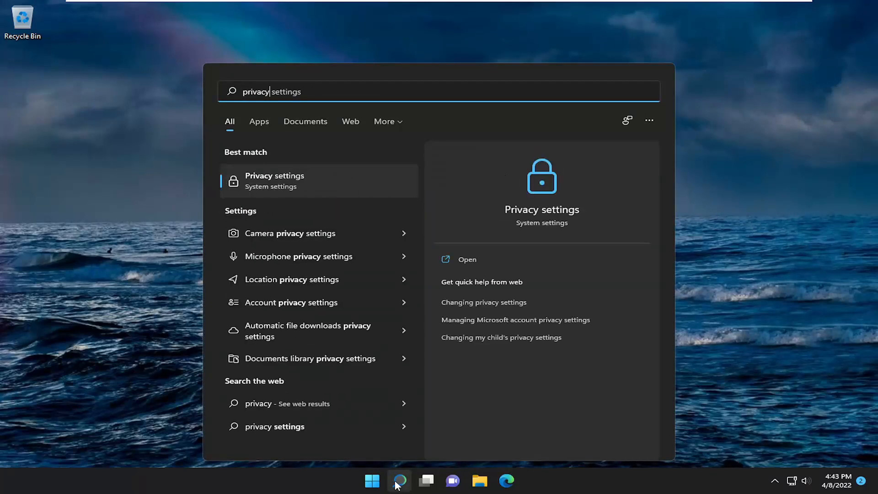
pyautogui.click(301, 179)
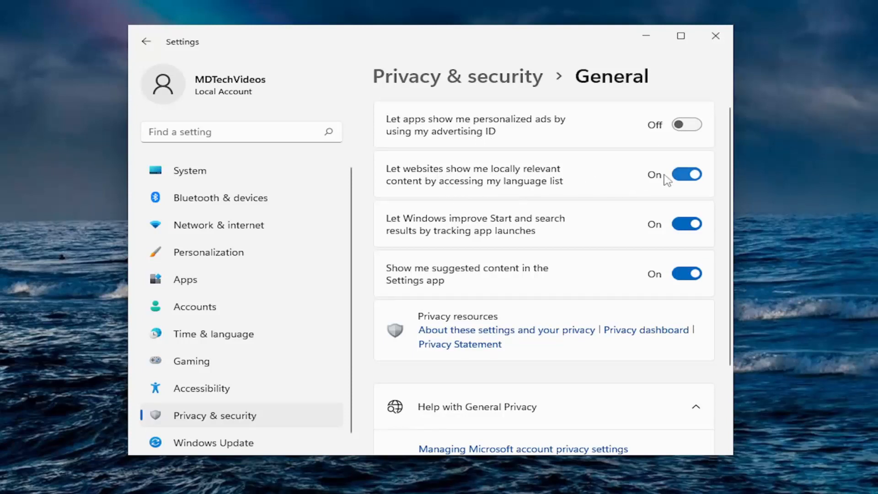
# Step: Switch off language-list access, app-launch tracking and suggested content, then return to Privacy & security
pyautogui.click(687, 174)
pyautogui.click(687, 223)
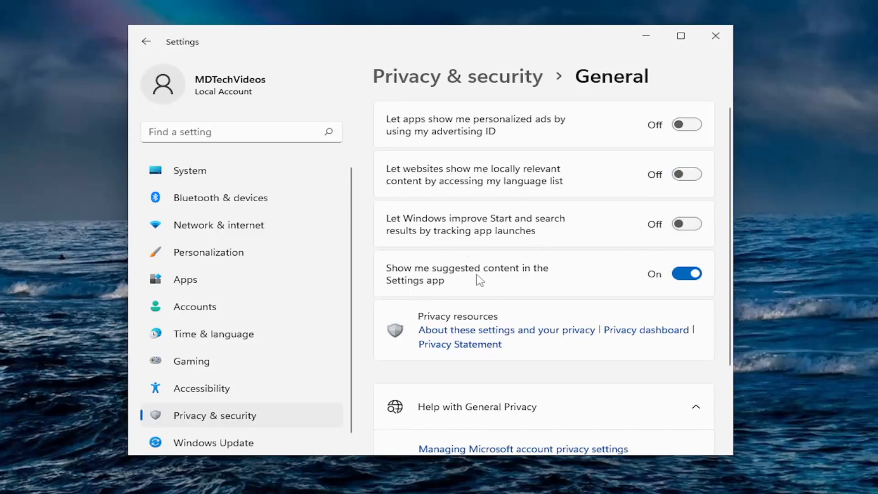
pyautogui.click(687, 274)
pyautogui.scroll(-1, 572, 233)
pyautogui.scroll(-1, 572, 233)
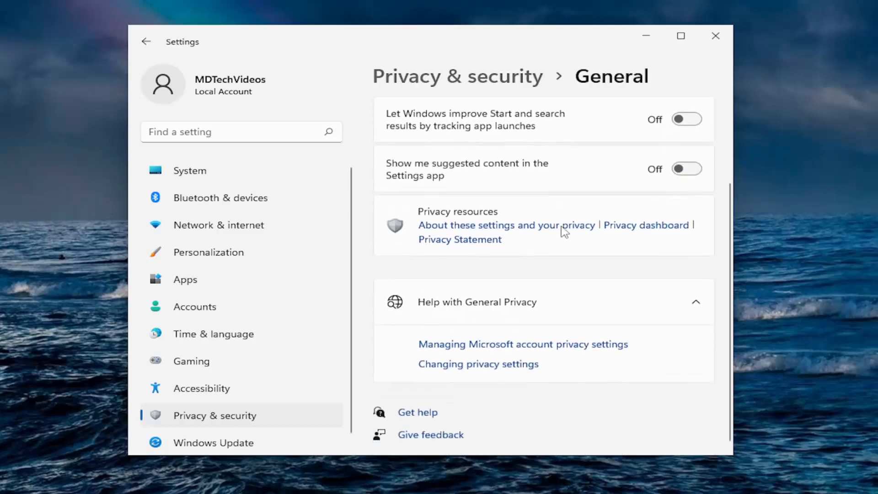
pyautogui.scroll(2, 564, 233)
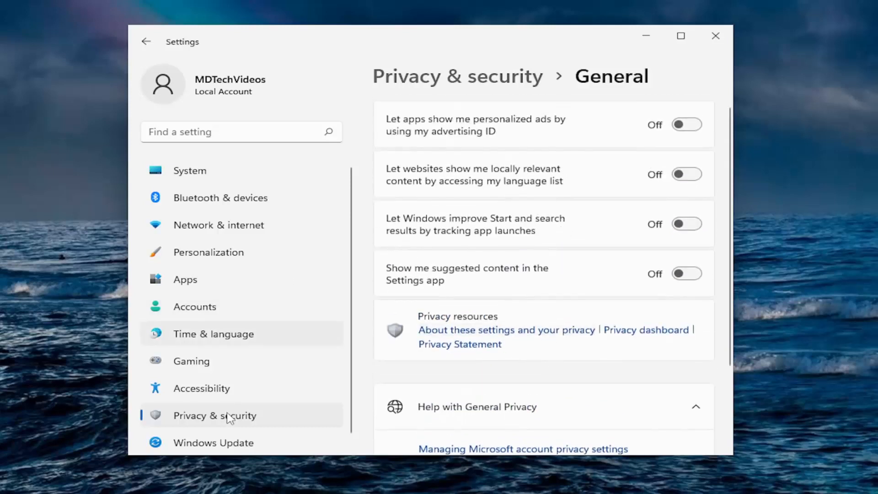
pyautogui.click(196, 417)
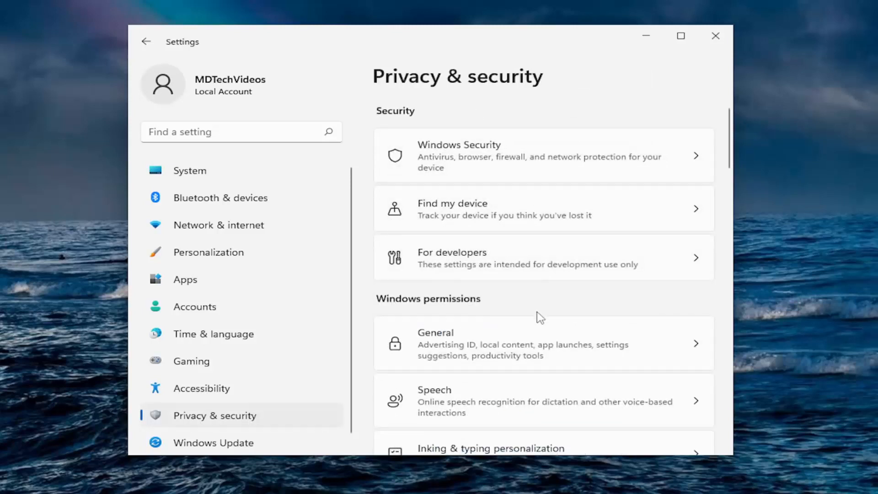
pyautogui.scroll(-1, 540, 317)
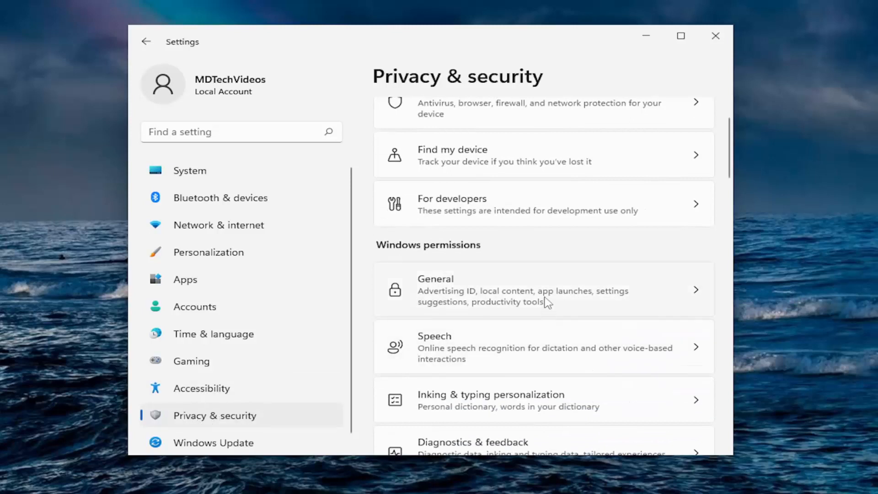
pyautogui.scroll(1, 548, 302)
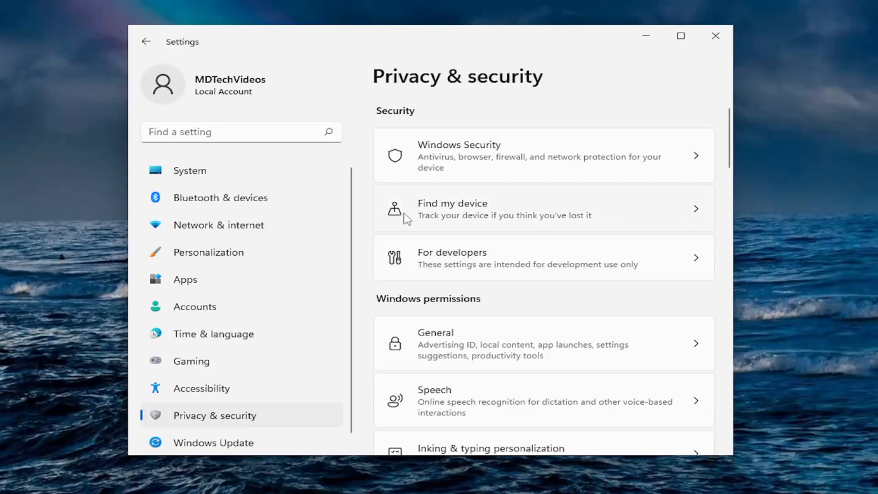
# Step: Review Find my device and General pages, then go to the Speech privacy page
pyautogui.click(436, 216)
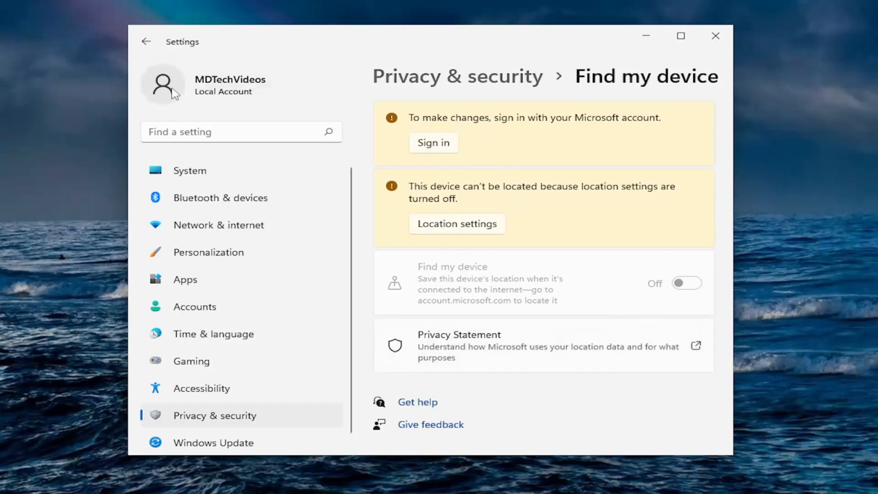
pyautogui.click(144, 43)
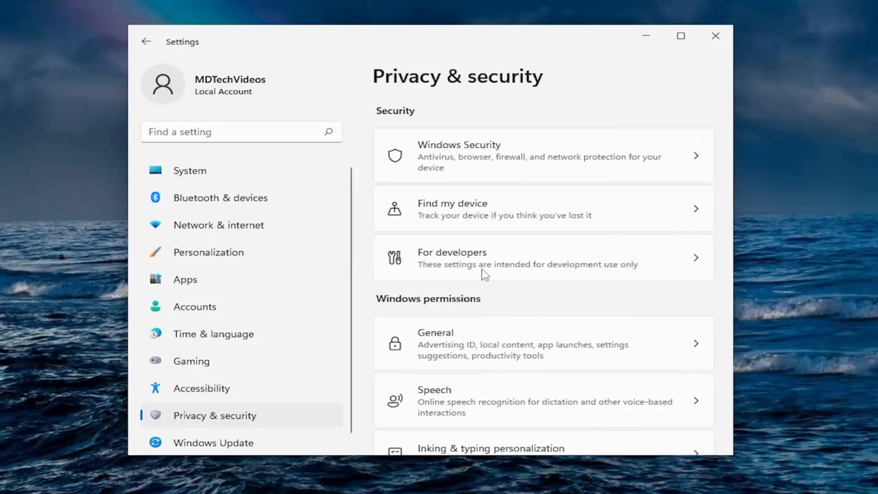
pyautogui.scroll(-3, 477, 302)
pyautogui.scroll(-1, 477, 302)
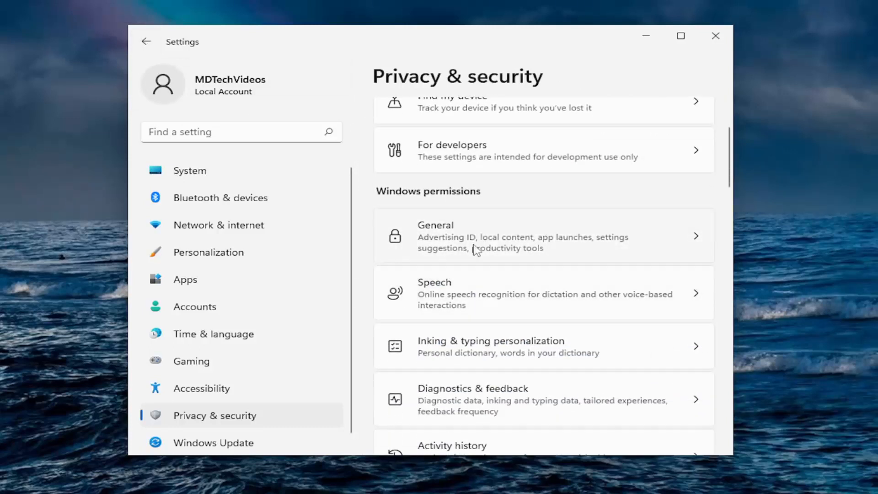
pyautogui.click(485, 239)
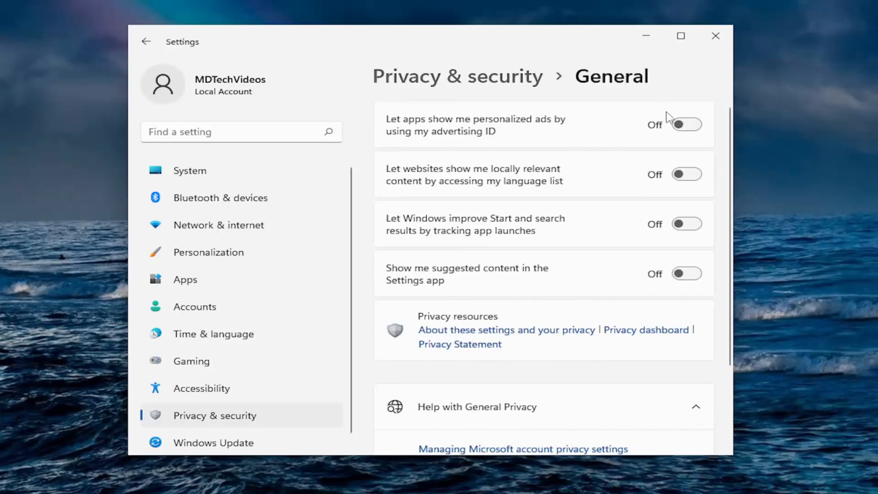
pyautogui.click(146, 41)
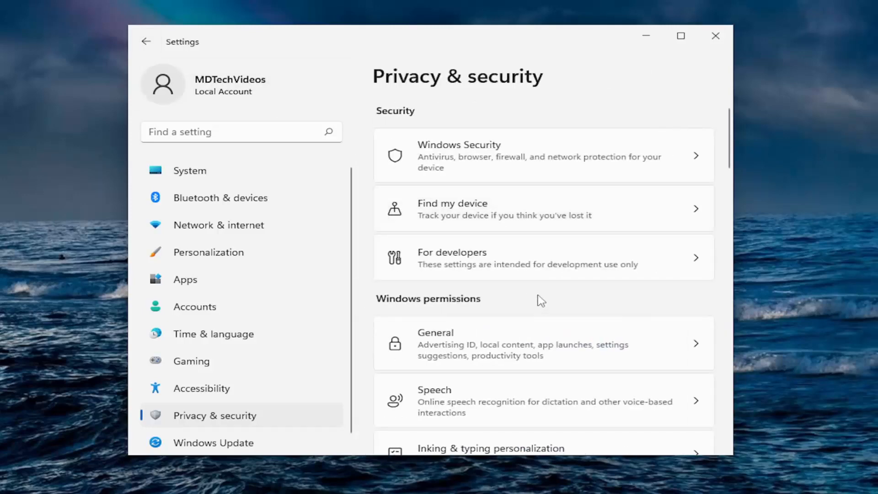
pyautogui.scroll(-2, 539, 301)
pyautogui.scroll(-2, 480, 296)
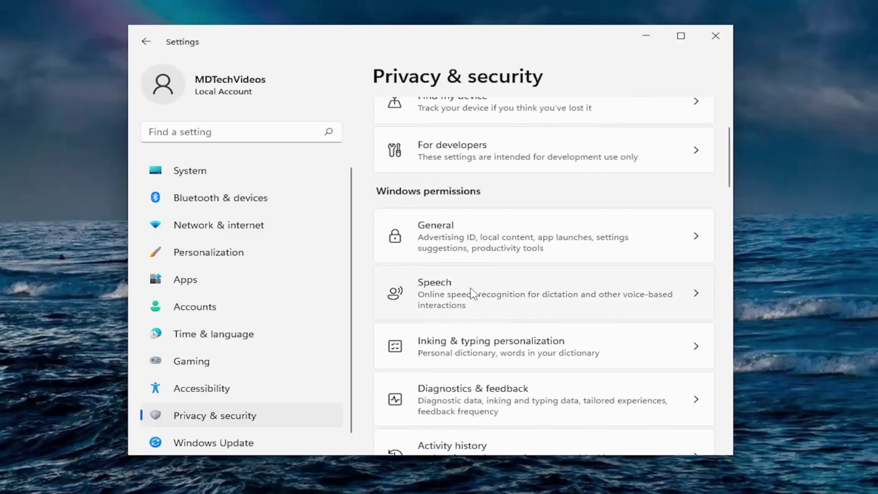
pyautogui.click(475, 299)
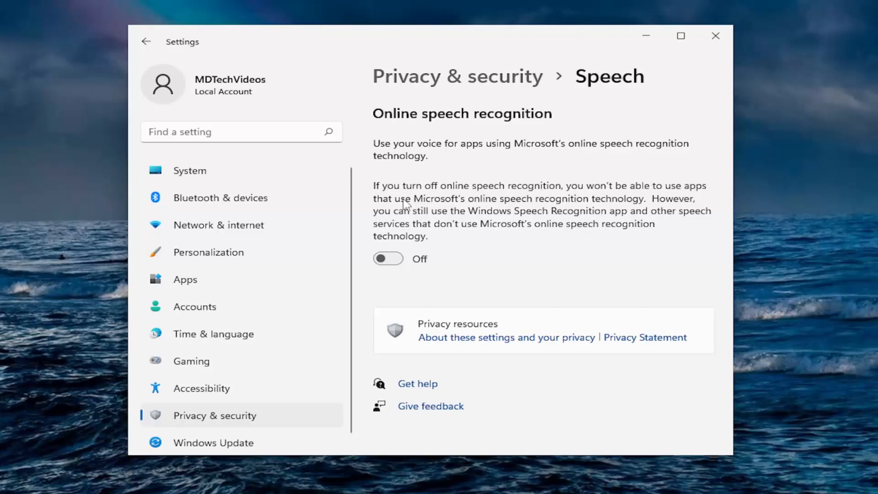
# Step: Return from Speech to the Privacy & security permissions list
pyautogui.click(145, 41)
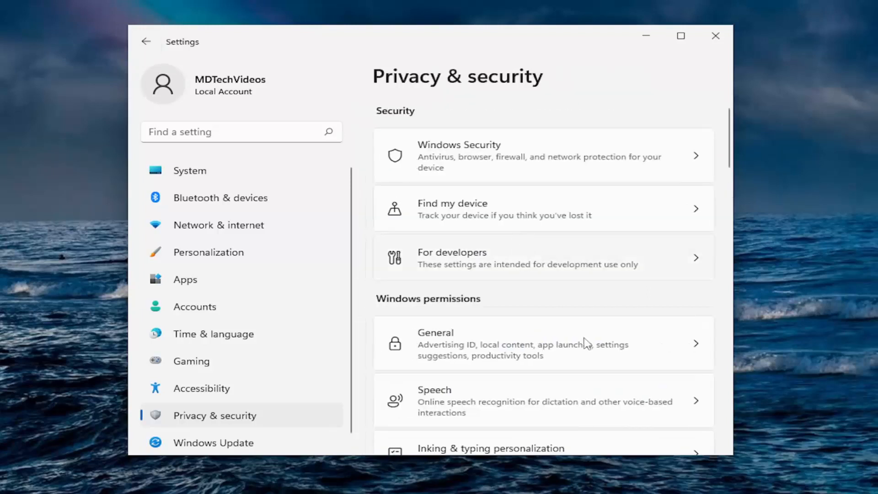
pyautogui.scroll(-2, 586, 343)
pyautogui.scroll(-1, 585, 342)
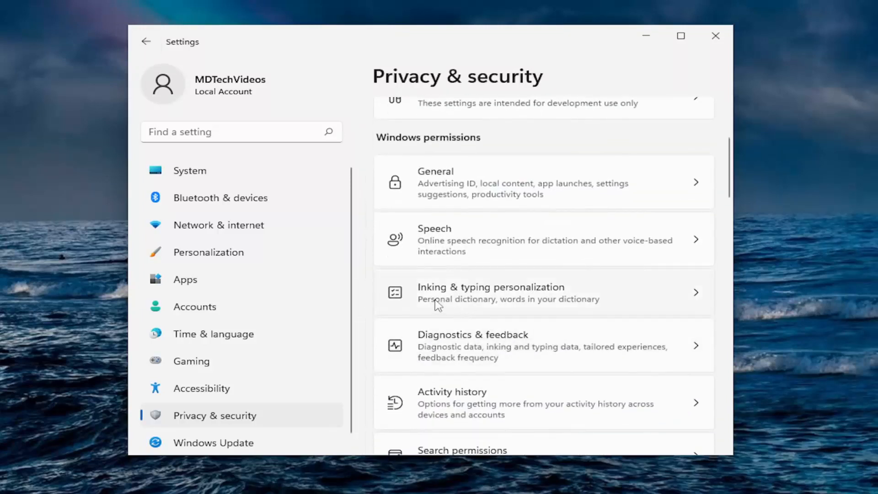
pyautogui.click(555, 301)
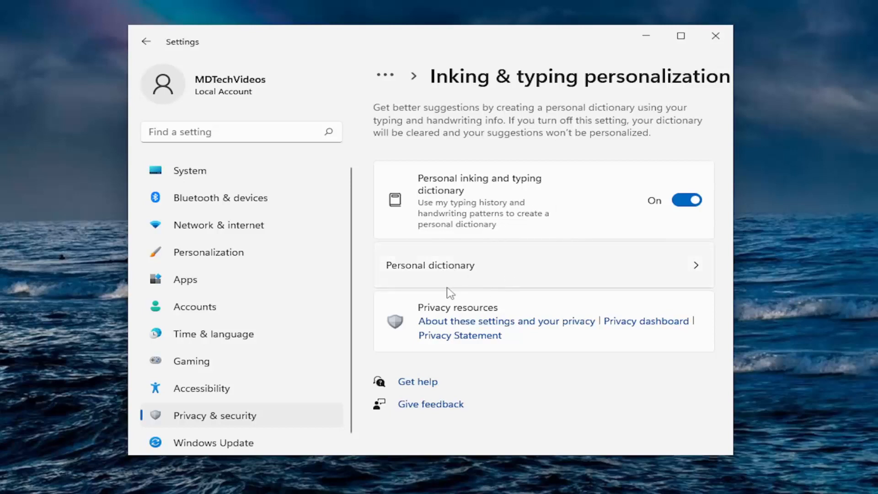
pyautogui.click(451, 270)
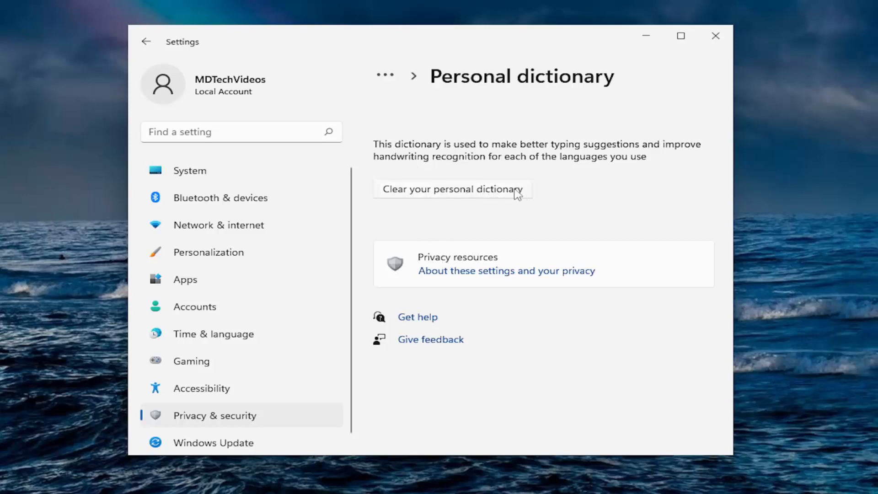
pyautogui.click(146, 41)
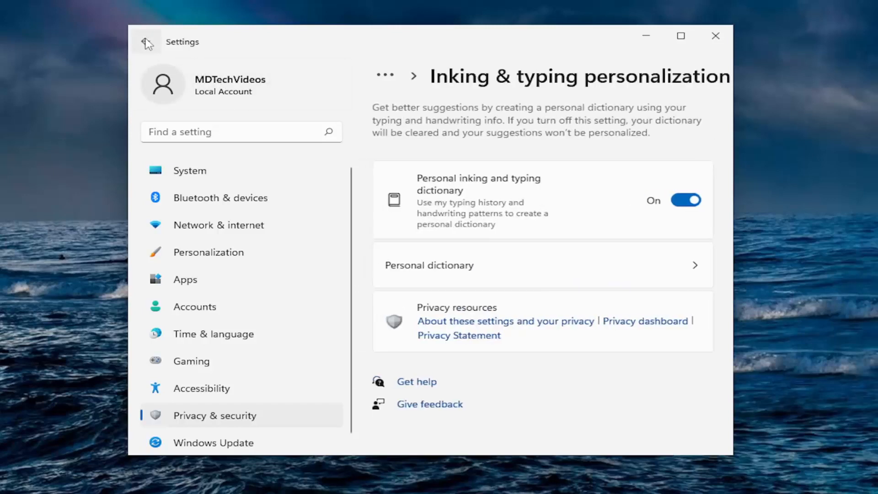
pyautogui.click(146, 41)
pyautogui.scroll(-3, 546, 315)
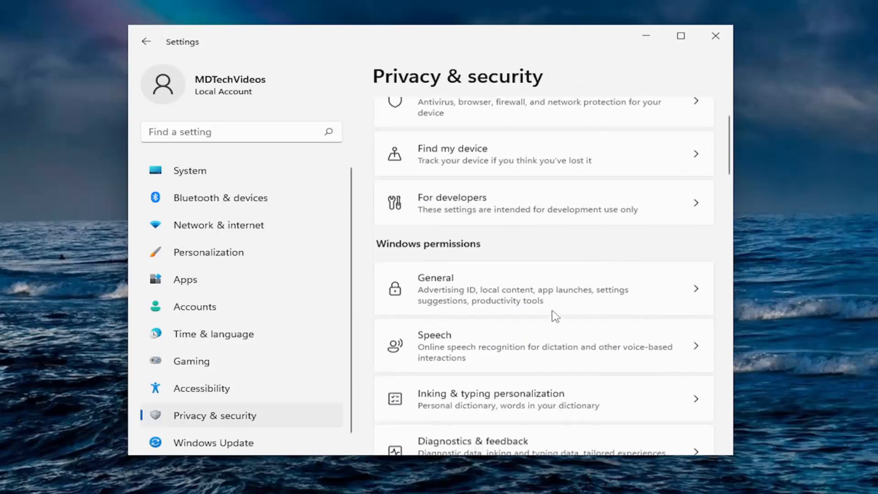
pyautogui.scroll(-3, 546, 315)
pyautogui.scroll(-1, 546, 316)
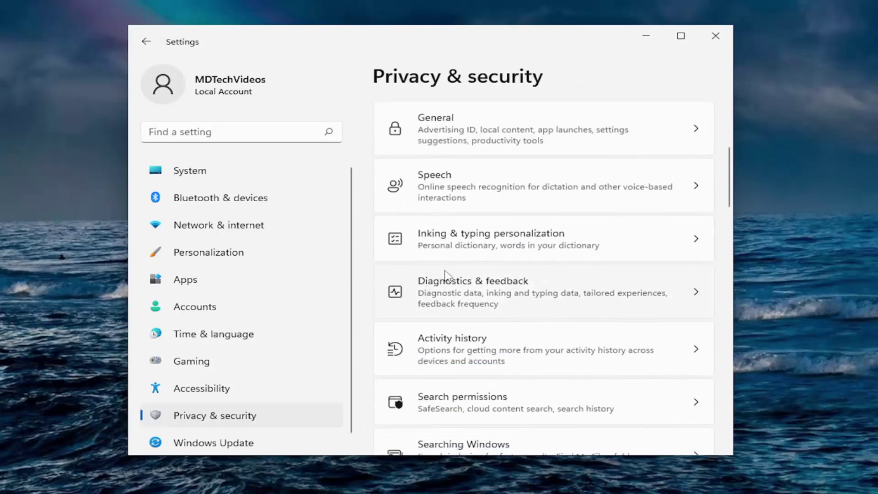
# Step: In Diagnostics & feedback, review diagnostic data and inking-and-typing details, leaving optional data off
pyautogui.click(457, 297)
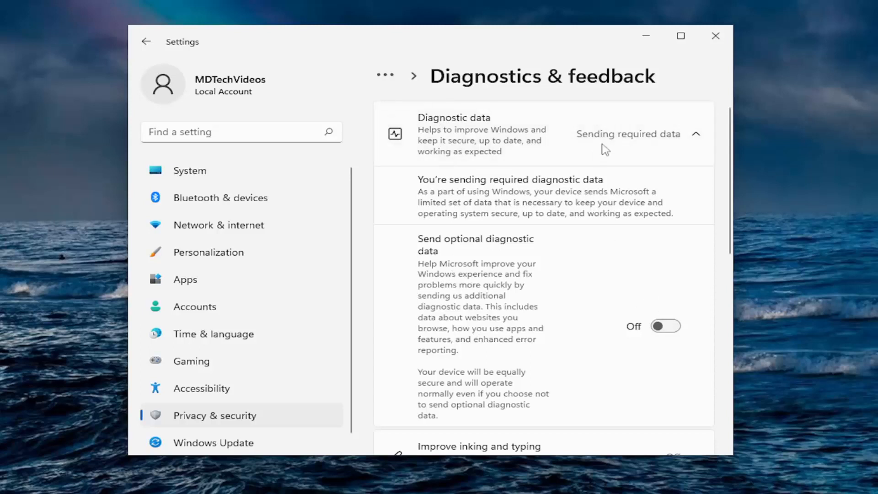
pyautogui.click(649, 133)
pyautogui.click(652, 134)
pyautogui.scroll(-1, 631, 227)
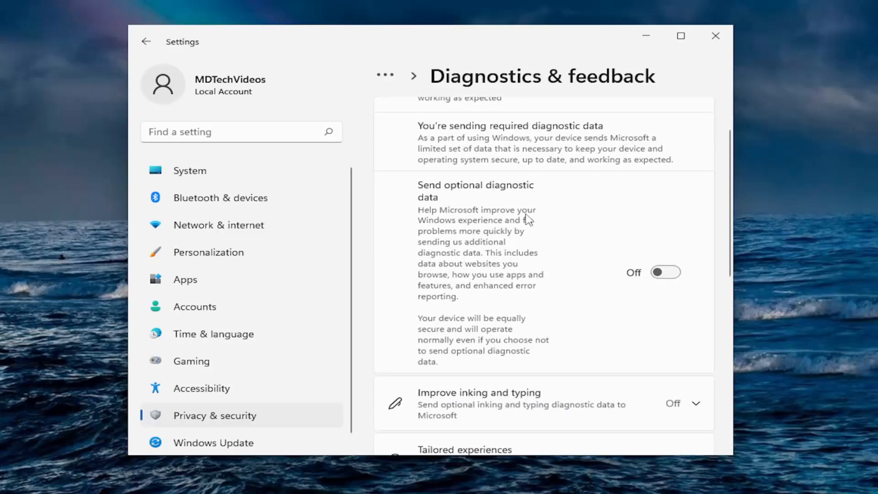
pyautogui.scroll(-1, 618, 267)
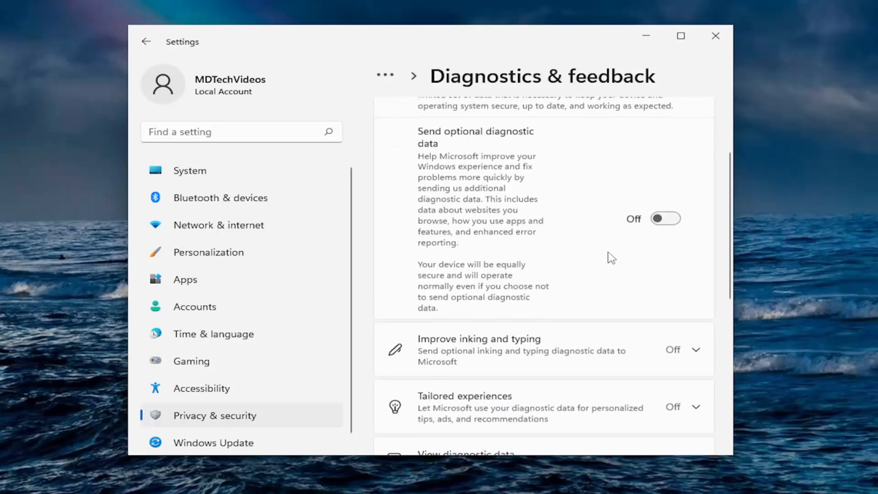
pyautogui.scroll(-1, 569, 262)
pyautogui.scroll(-1, 535, 265)
pyautogui.click(529, 246)
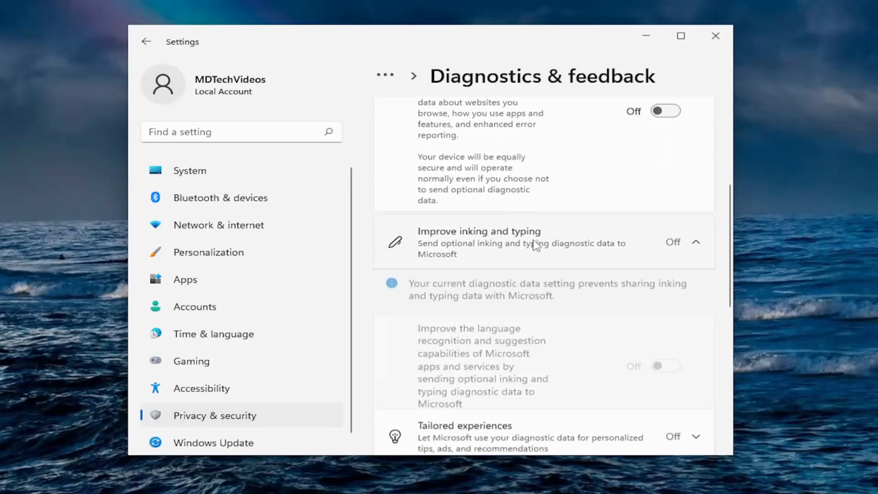
pyautogui.click(622, 249)
pyautogui.scroll(-2, 494, 251)
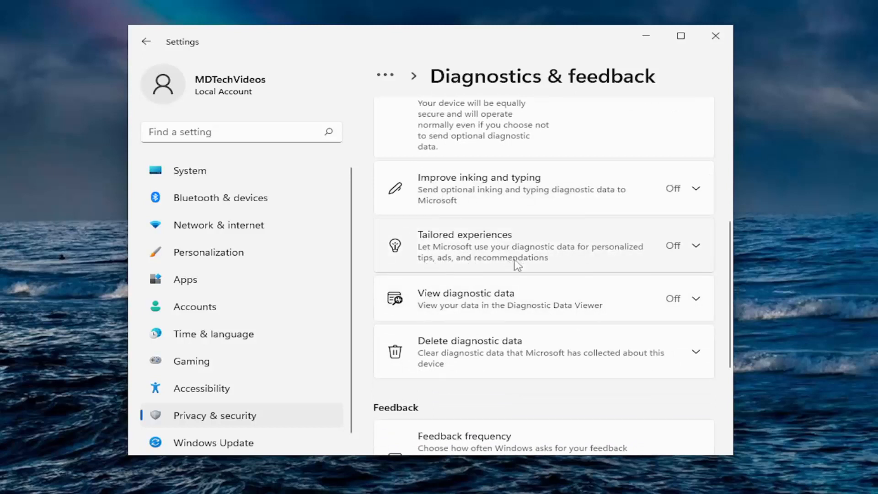
pyautogui.scroll(-1, 549, 274)
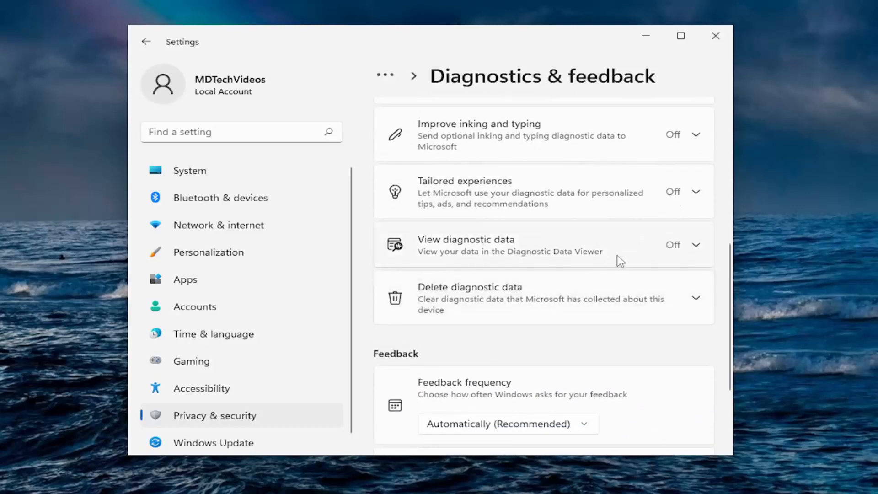
pyautogui.scroll(-1, 507, 289)
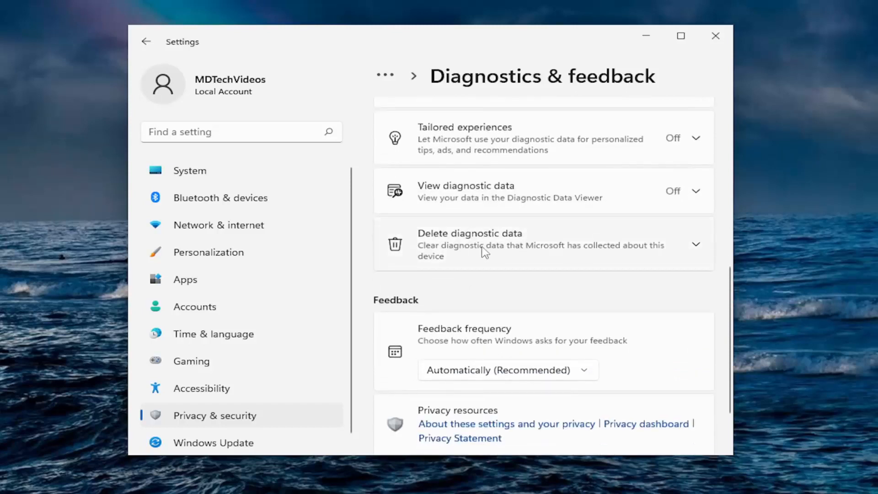
pyautogui.scroll(-1, 472, 255)
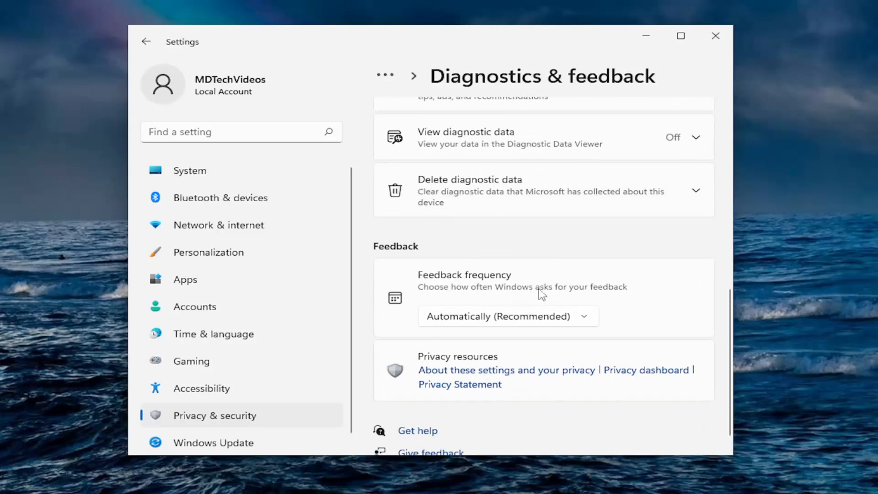
# Step: Set Feedback frequency to Never and return to the Privacy & security overview
pyautogui.click(584, 322)
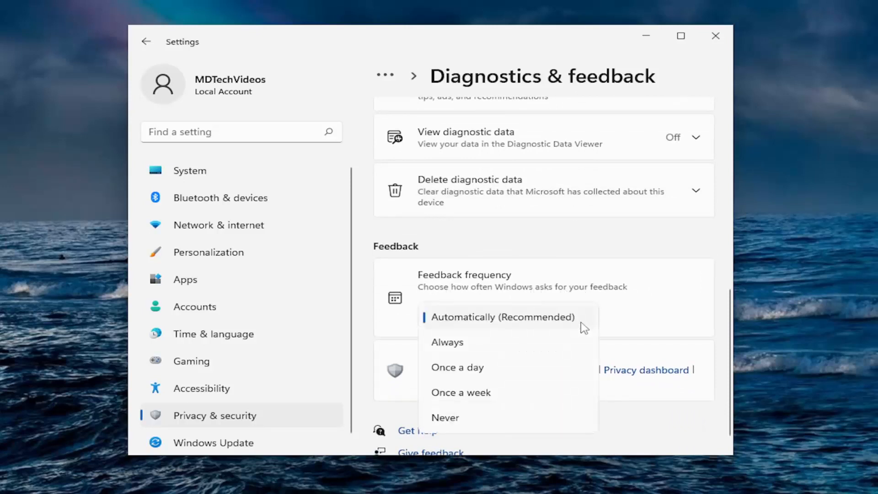
pyautogui.click(467, 417)
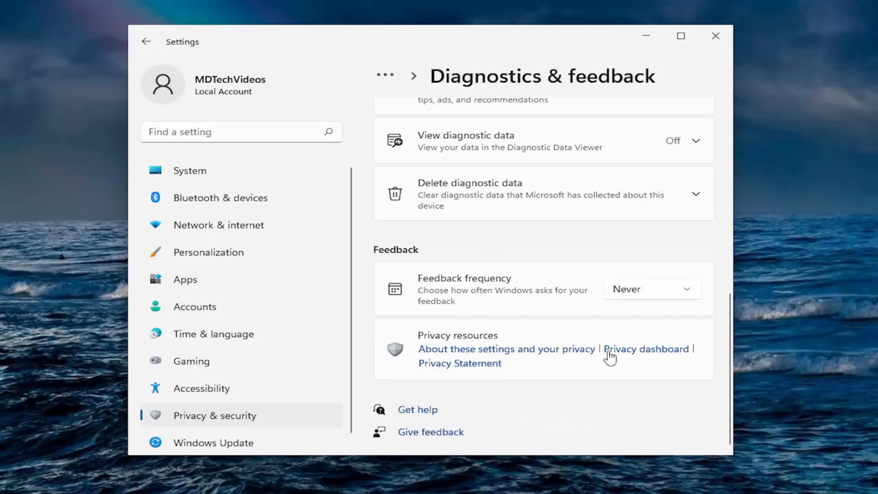
pyautogui.click(146, 43)
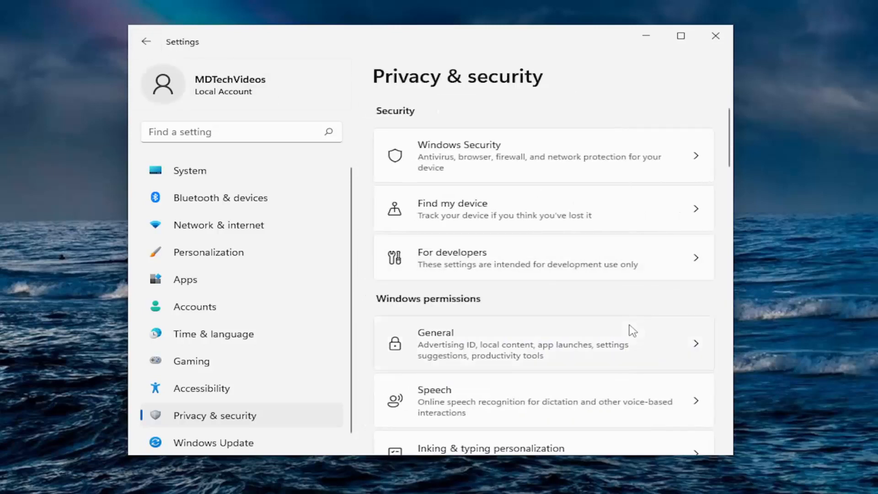
pyautogui.scroll(-2, 633, 330)
pyautogui.scroll(-2, 632, 330)
pyautogui.scroll(-1, 632, 330)
pyautogui.scroll(-1, 549, 316)
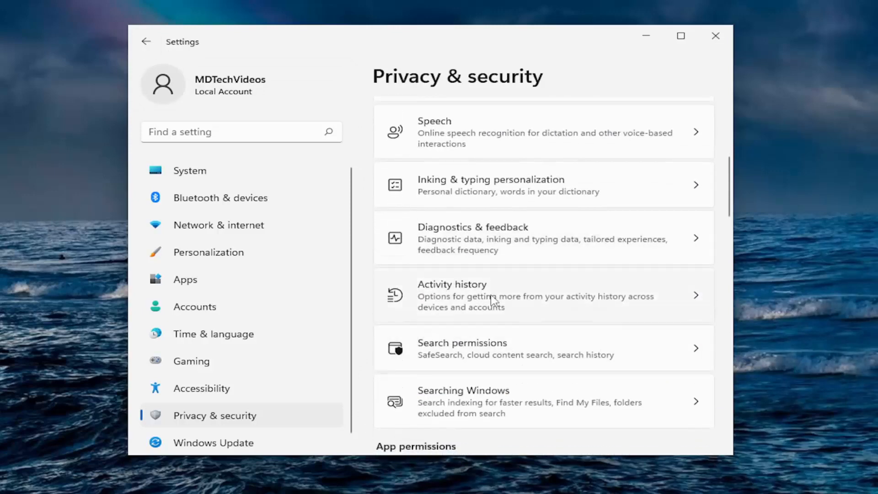
# Step: Stop storing activity history on this device and keep it from being sent to Microsoft
pyautogui.click(455, 302)
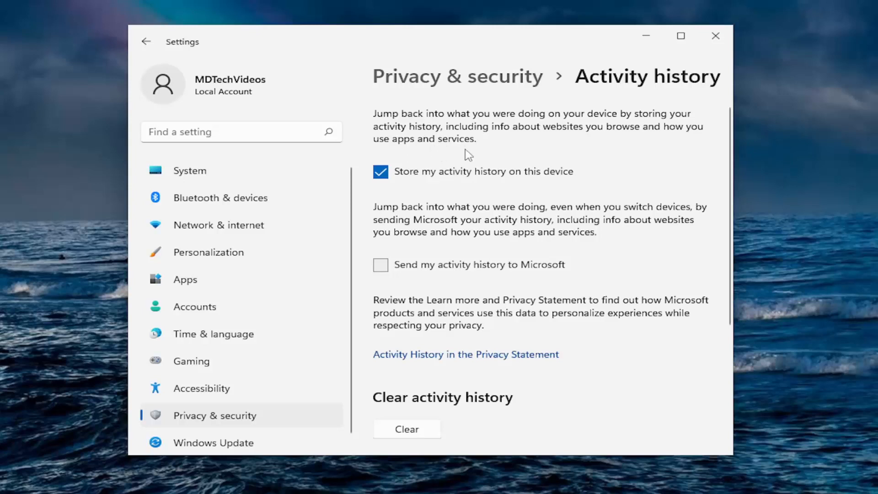
pyautogui.click(442, 180)
pyautogui.click(380, 266)
pyautogui.scroll(-1, 412, 261)
pyautogui.scroll(-1, 393, 250)
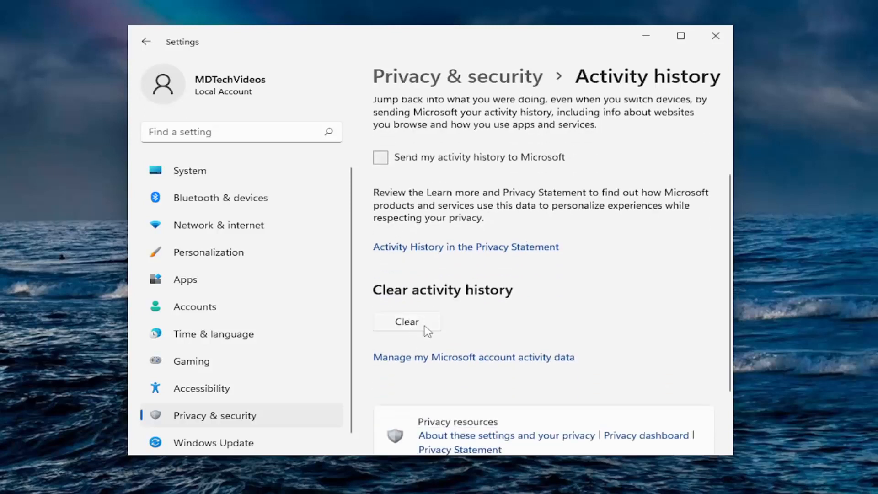
pyautogui.click(146, 41)
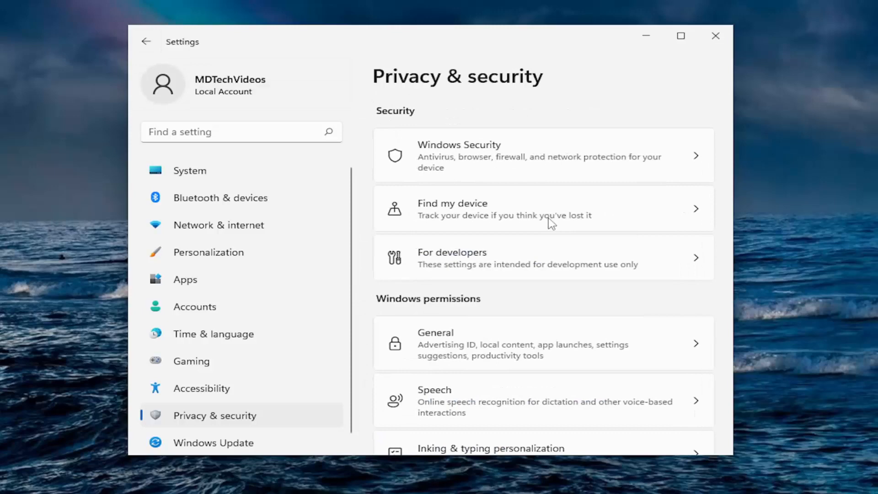
pyautogui.scroll(-3, 542, 247)
pyautogui.scroll(-1, 543, 255)
pyautogui.scroll(-1, 545, 265)
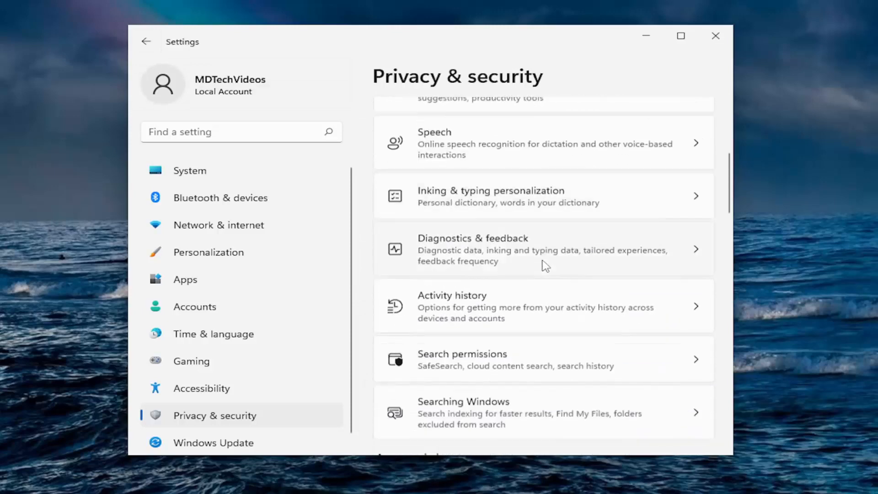
pyautogui.scroll(-2, 546, 266)
# Step: In Search permissions, switch off Microsoft account, work/school account content and device search history
pyautogui.click(480, 249)
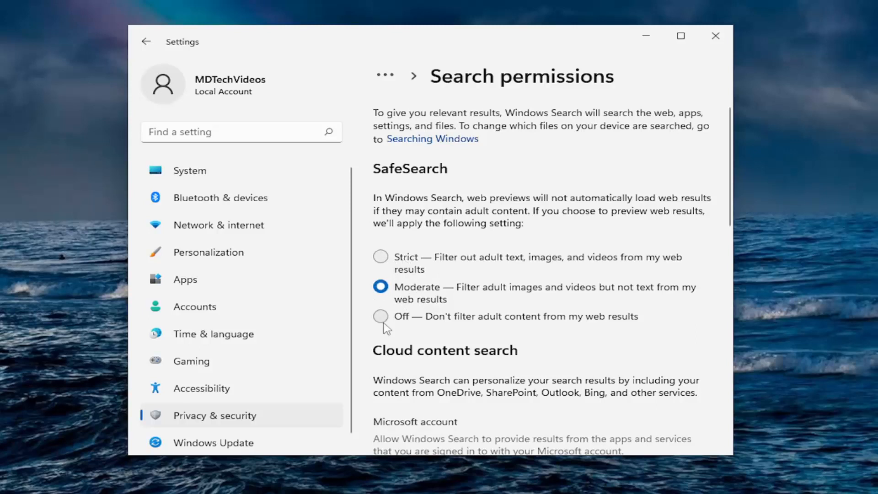
pyautogui.scroll(-2, 421, 296)
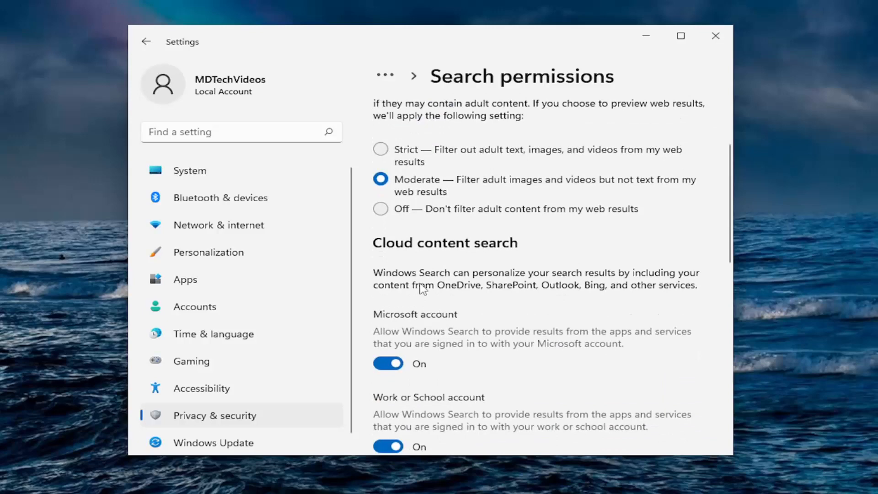
pyautogui.scroll(-1, 454, 300)
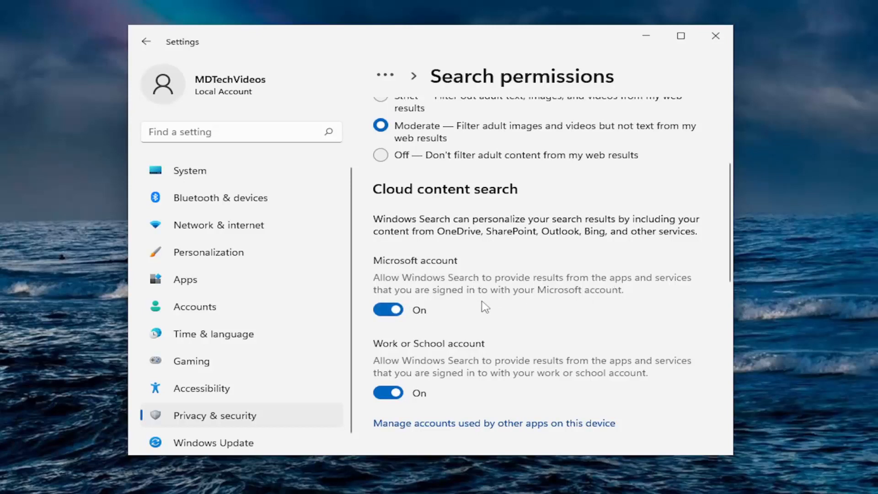
pyautogui.click(393, 310)
pyautogui.scroll(-2, 486, 286)
pyautogui.click(389, 339)
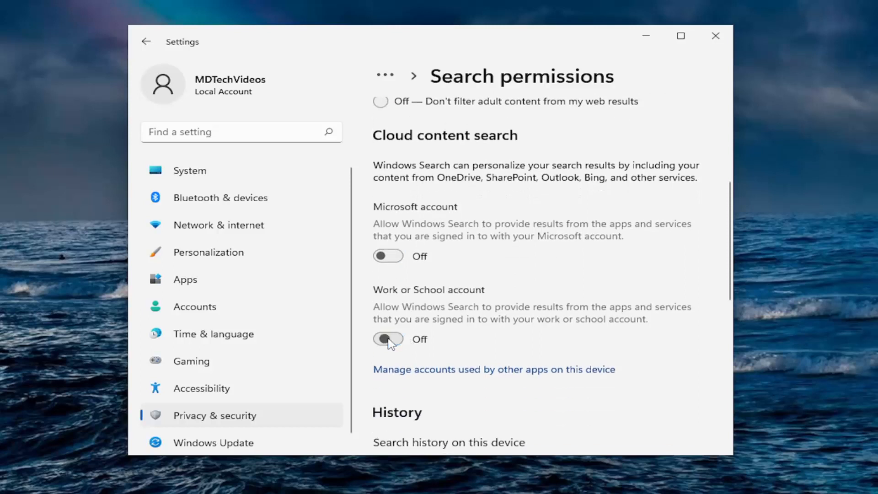
pyautogui.scroll(-1, 451, 312)
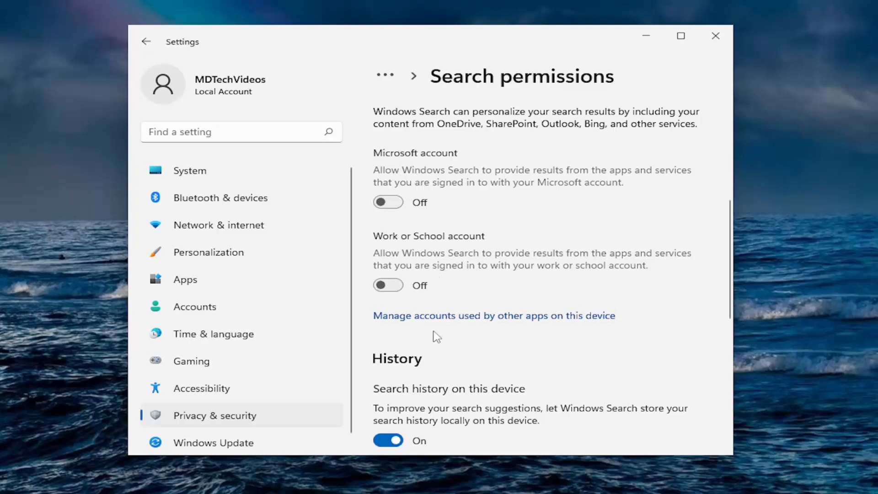
pyautogui.scroll(-3, 436, 336)
pyautogui.scroll(-1, 426, 322)
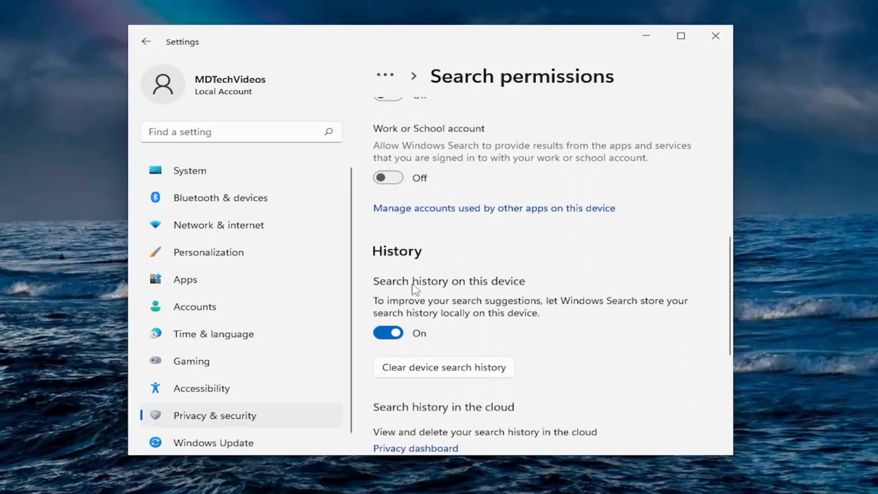
pyautogui.click(389, 333)
pyautogui.scroll(-3, 492, 314)
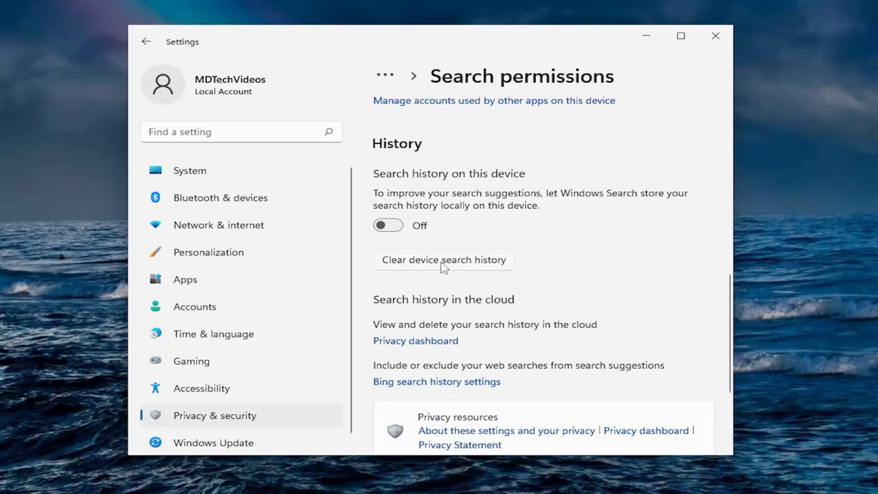
pyautogui.scroll(-3, 443, 295)
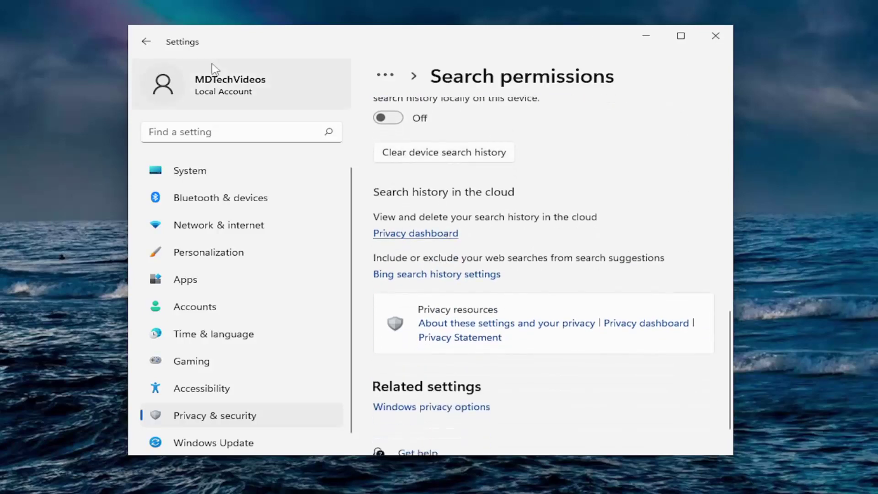
pyautogui.click(146, 42)
pyautogui.scroll(-3, 549, 264)
pyautogui.scroll(-3, 549, 267)
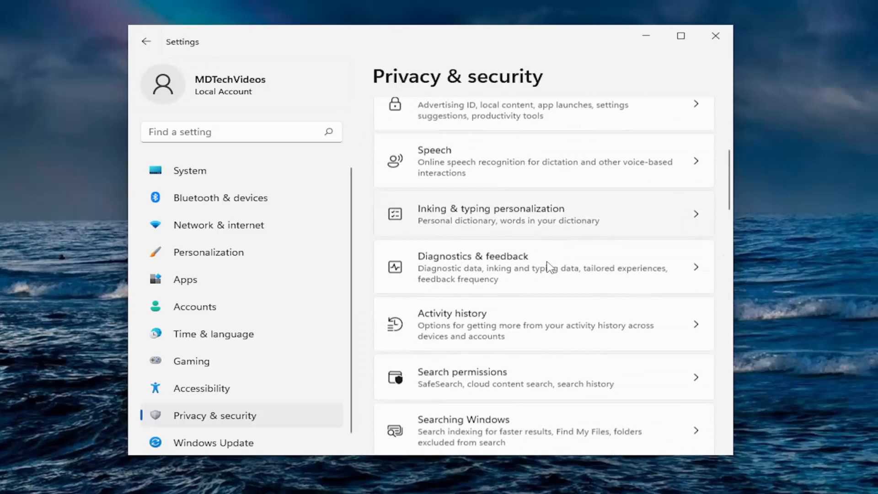
pyautogui.scroll(-3, 549, 267)
pyautogui.scroll(-2, 550, 267)
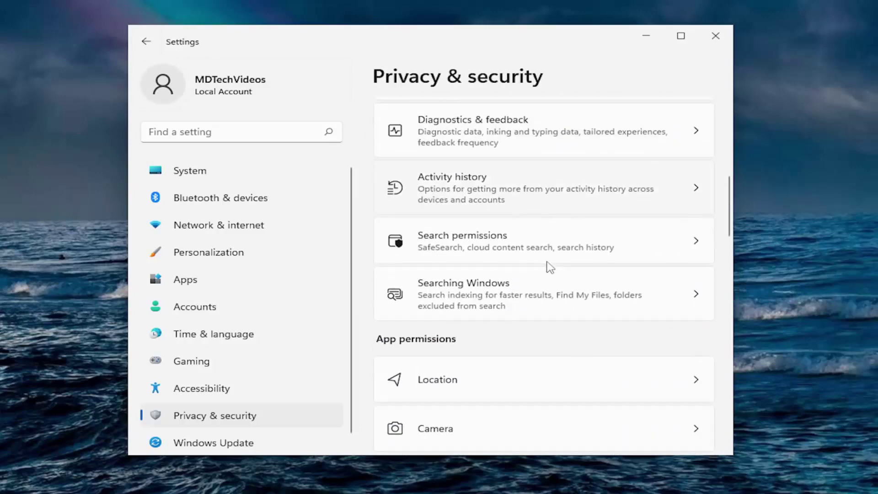
pyautogui.click(473, 300)
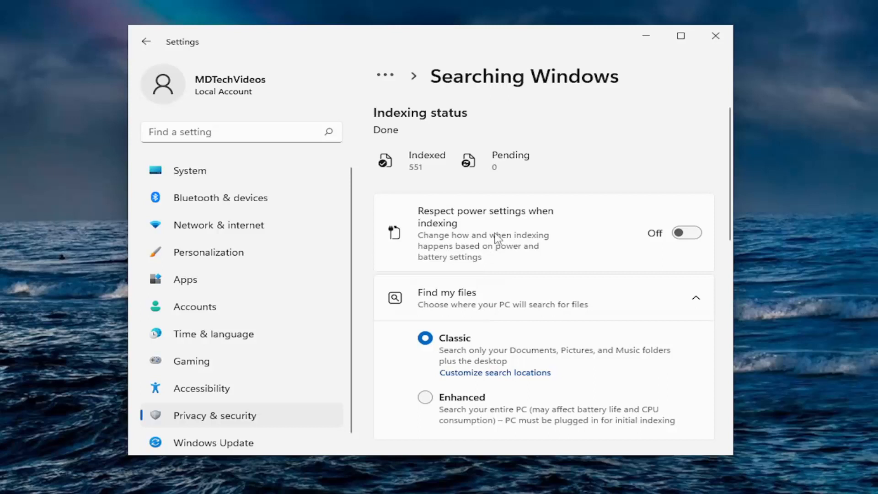
pyautogui.scroll(-1, 497, 238)
pyautogui.scroll(-1, 497, 239)
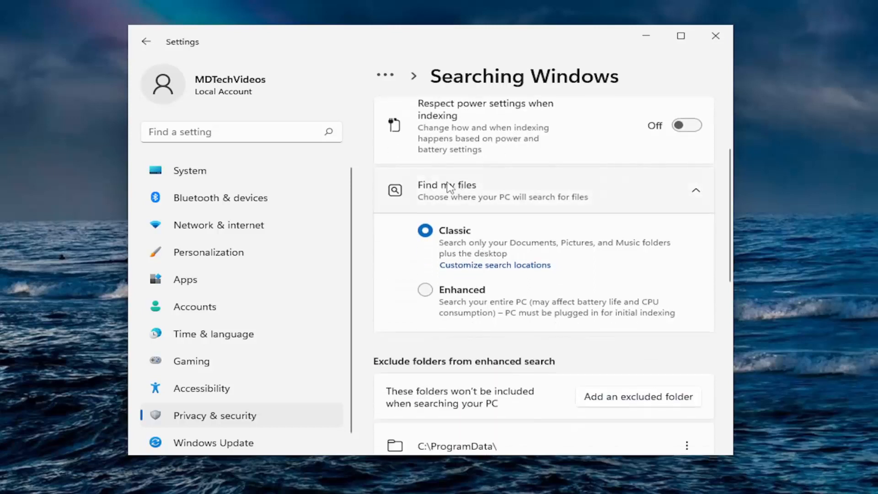
pyautogui.scroll(-1, 473, 296)
pyautogui.scroll(-1, 497, 250)
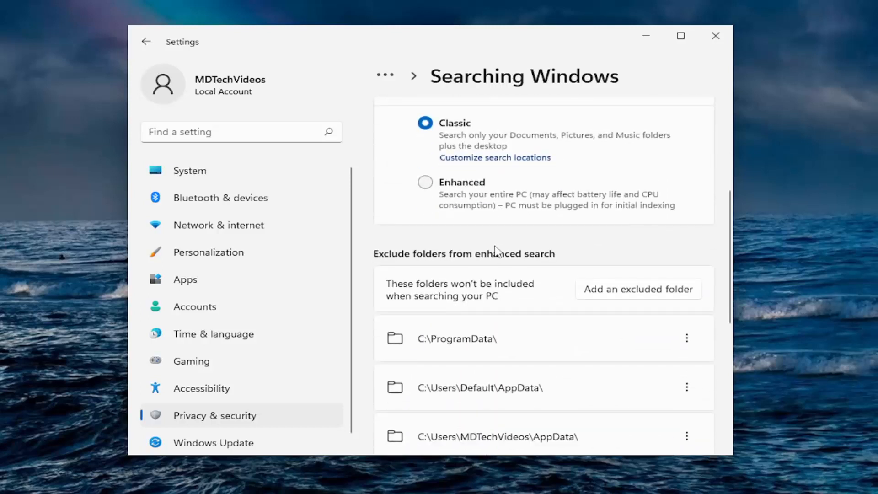
pyautogui.scroll(-2, 497, 251)
pyautogui.scroll(-2, 497, 250)
pyautogui.scroll(-1, 498, 250)
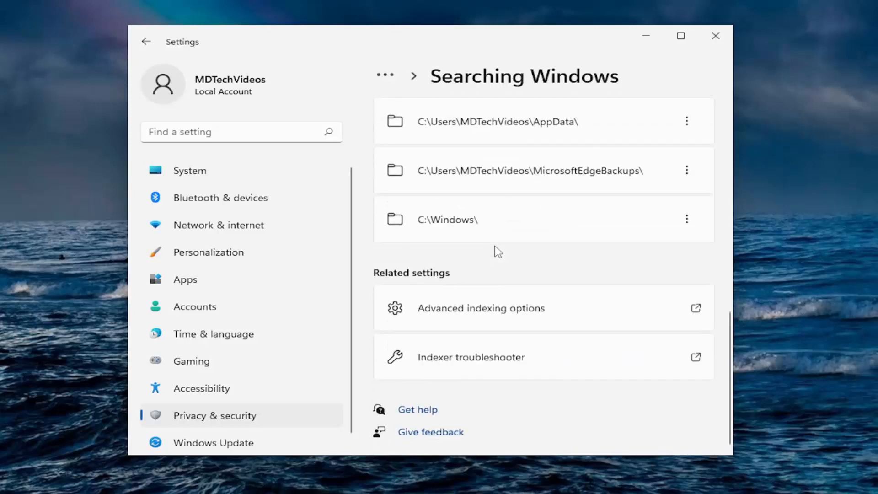
# Step: Return to the Privacy & security overview and its App permissions list
pyautogui.click(146, 43)
pyautogui.scroll(-2, 581, 255)
pyautogui.scroll(-2, 580, 255)
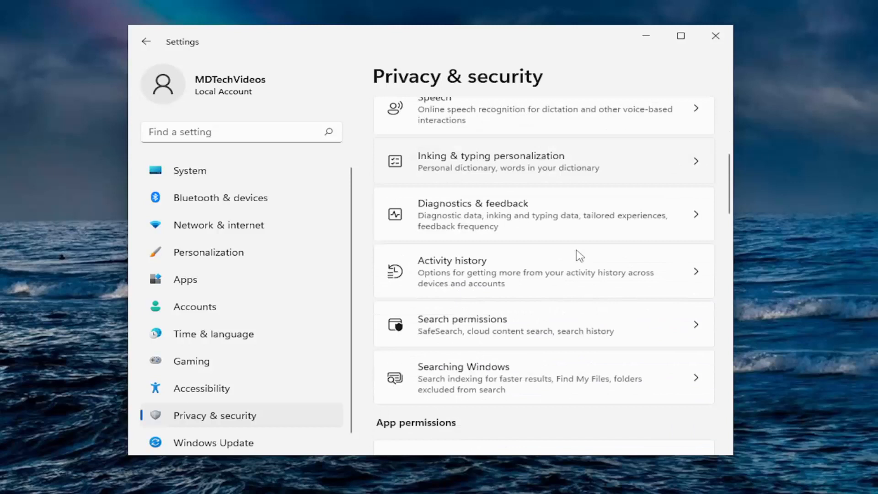
pyautogui.scroll(-3, 581, 255)
pyautogui.scroll(-2, 580, 255)
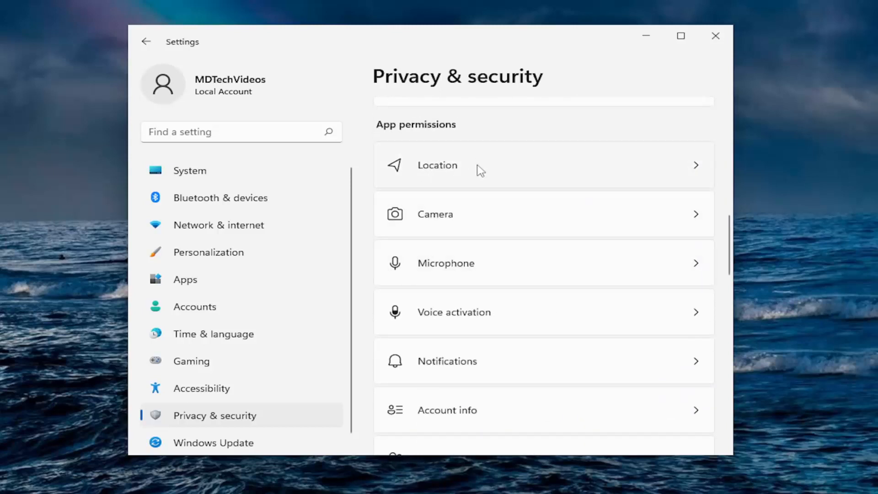
pyautogui.scroll(-2, 472, 267)
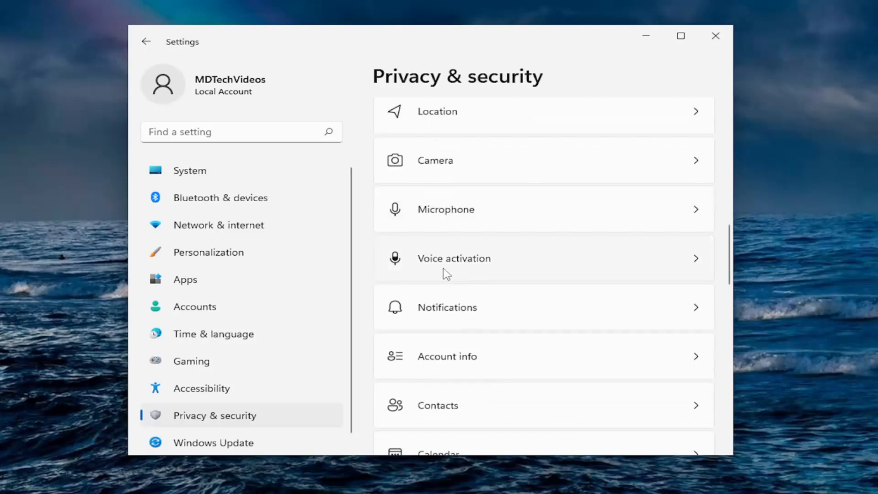
pyautogui.scroll(2, 451, 294)
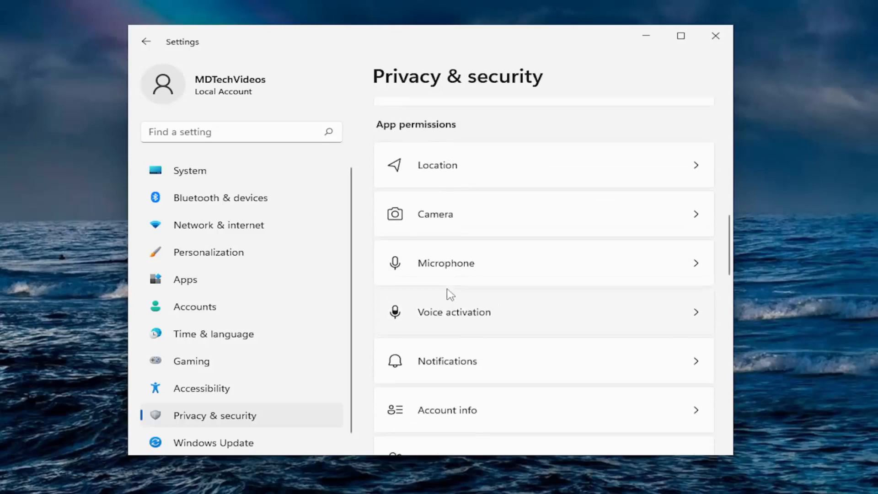
pyautogui.click(434, 167)
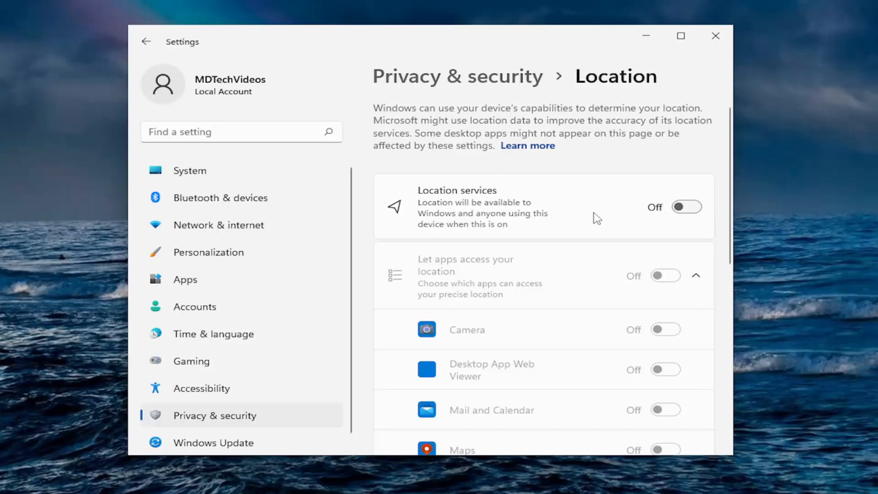
pyautogui.scroll(-2, 575, 233)
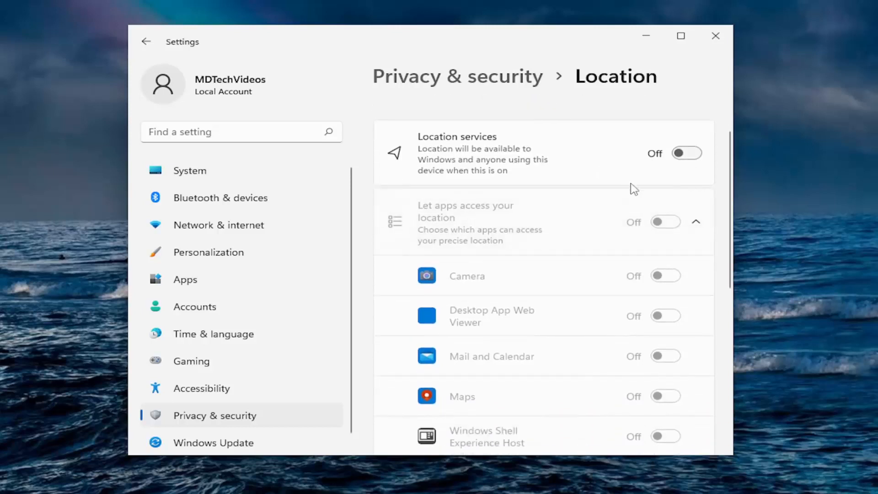
pyautogui.scroll(2, 631, 185)
pyautogui.scroll(-2, 608, 310)
pyautogui.scroll(-2, 608, 355)
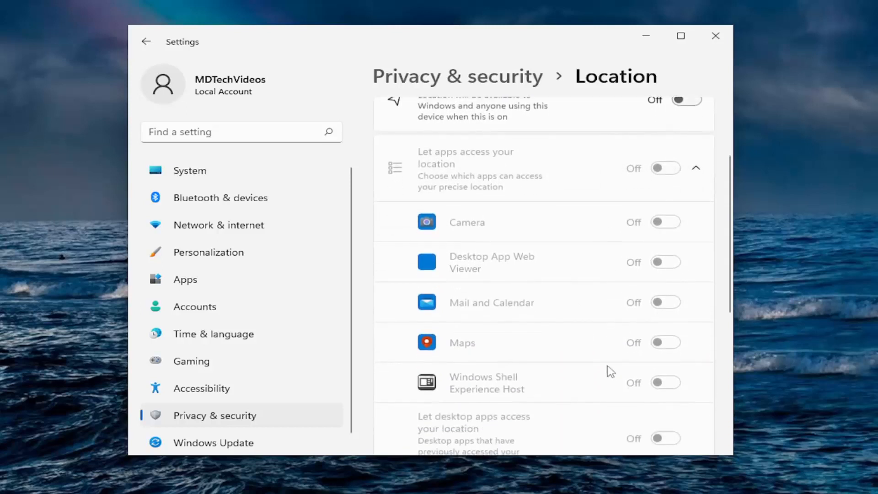
pyautogui.click(146, 41)
pyautogui.scroll(-3, 473, 261)
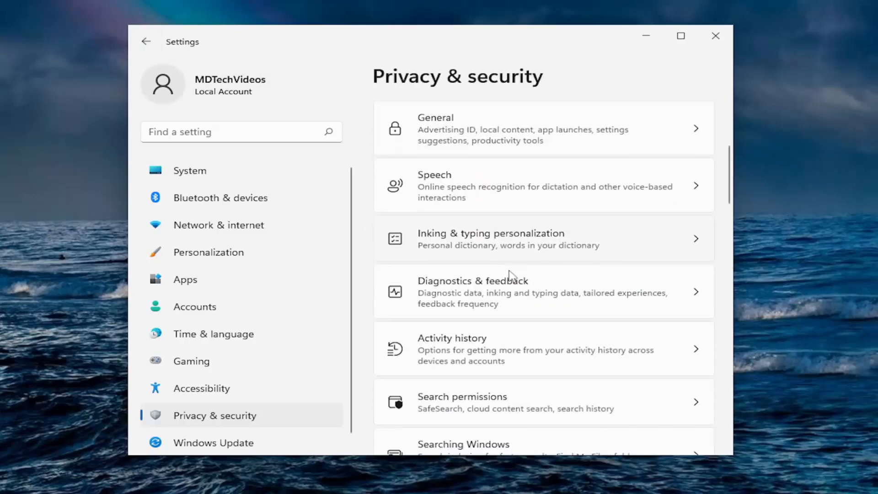
pyautogui.scroll(-3, 474, 262)
pyautogui.scroll(-2, 477, 255)
# Step: In Camera settings, toggle device and app camera access off and back on
pyautogui.click(454, 267)
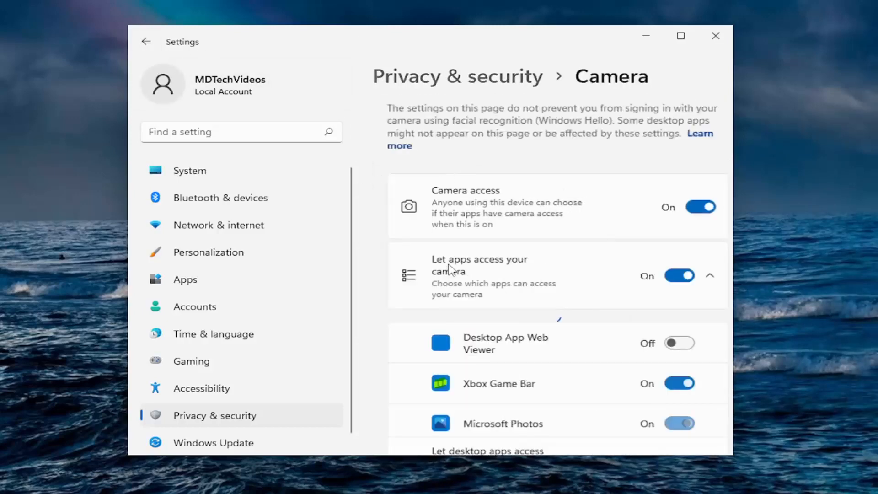
pyautogui.click(686, 207)
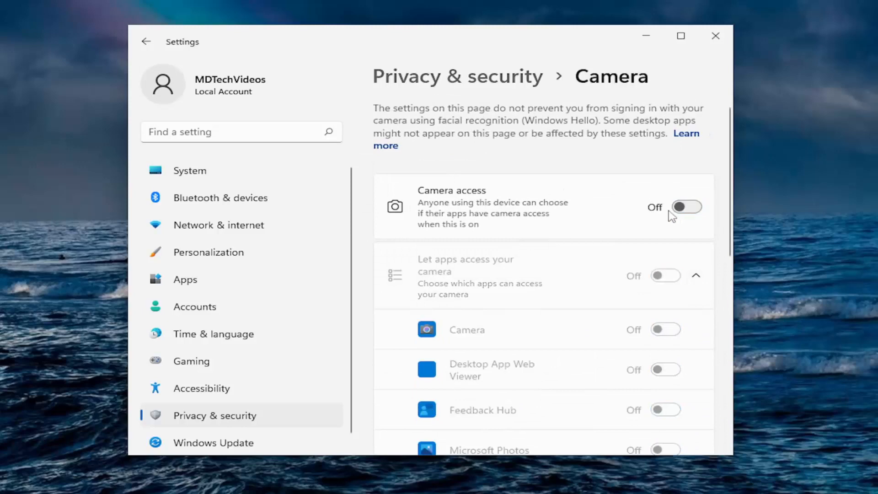
pyautogui.scroll(-3, 609, 188)
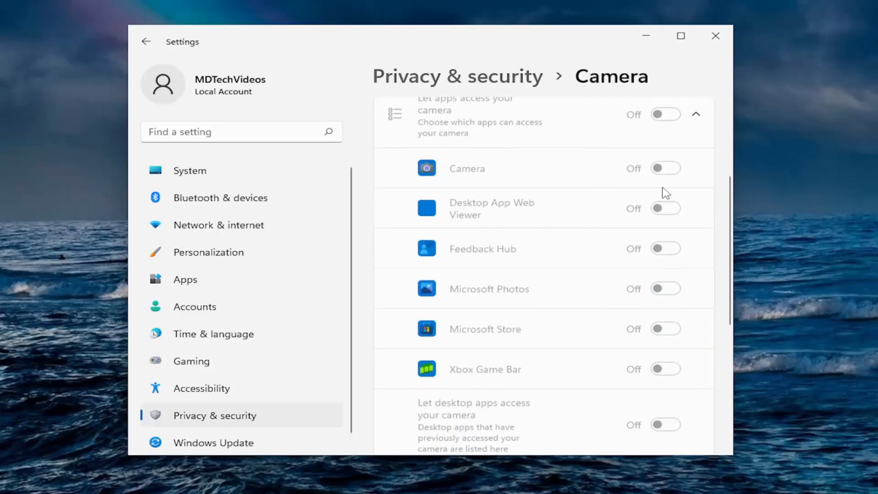
pyautogui.scroll(3, 645, 227)
pyautogui.click(686, 152)
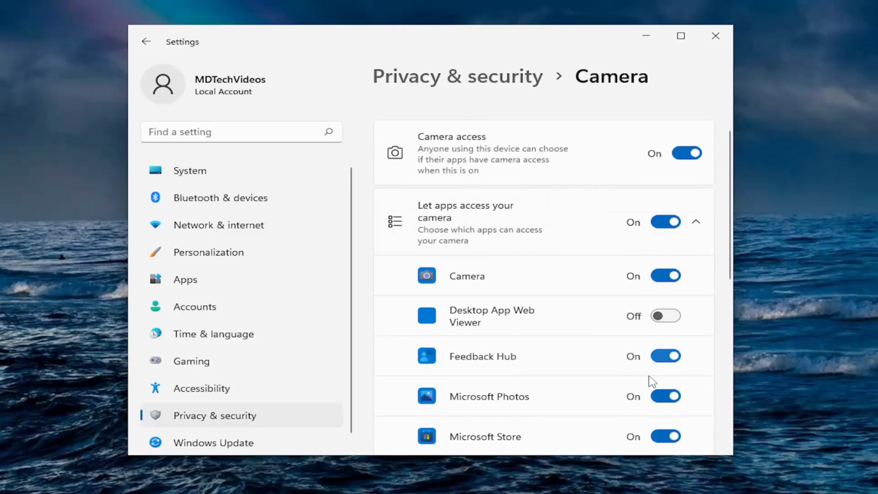
pyautogui.click(665, 222)
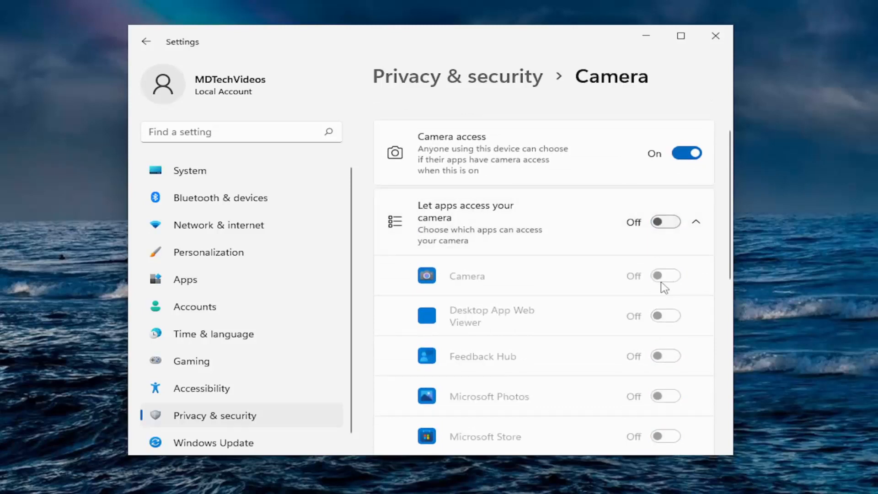
pyautogui.click(666, 221)
pyautogui.scroll(-1, 669, 239)
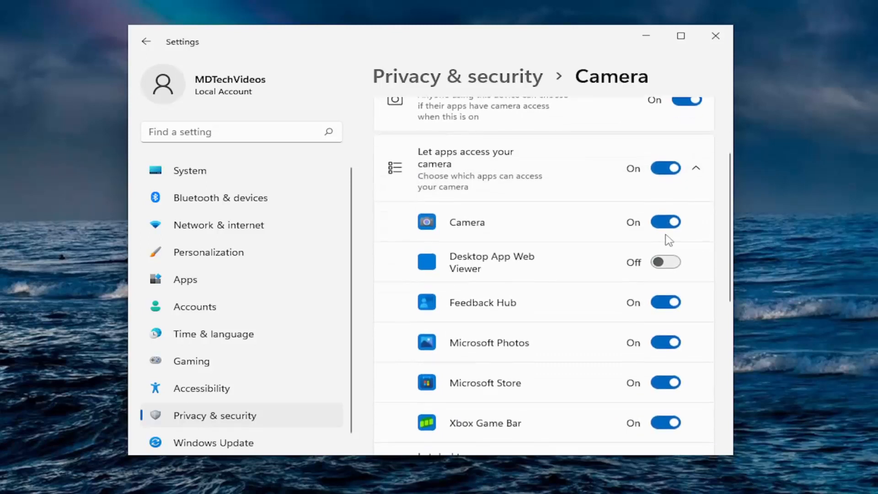
# Step: Block Feedback Hub, Microsoft Photos, Microsoft Store, Xbox Game Bar and desktop apps from the camera
pyautogui.click(666, 302)
pyautogui.click(666, 342)
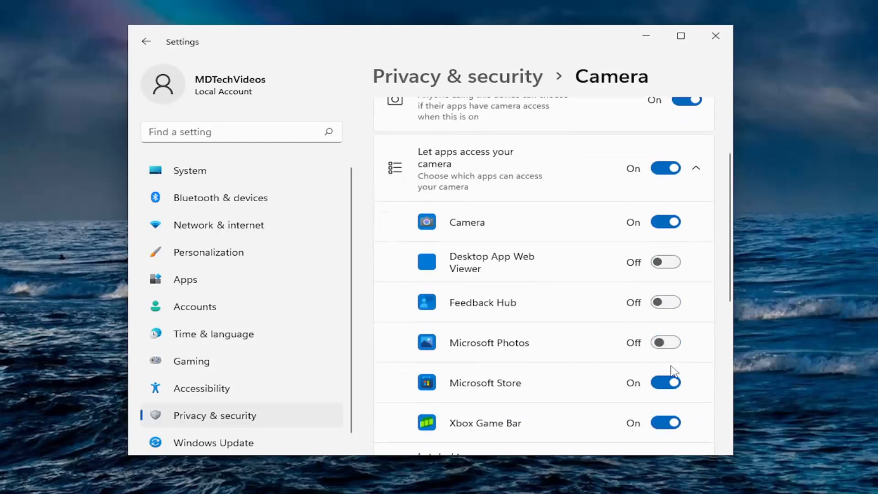
pyautogui.click(666, 383)
pyautogui.click(666, 423)
pyautogui.scroll(-1, 666, 423)
pyautogui.scroll(-1, 645, 343)
pyautogui.click(666, 371)
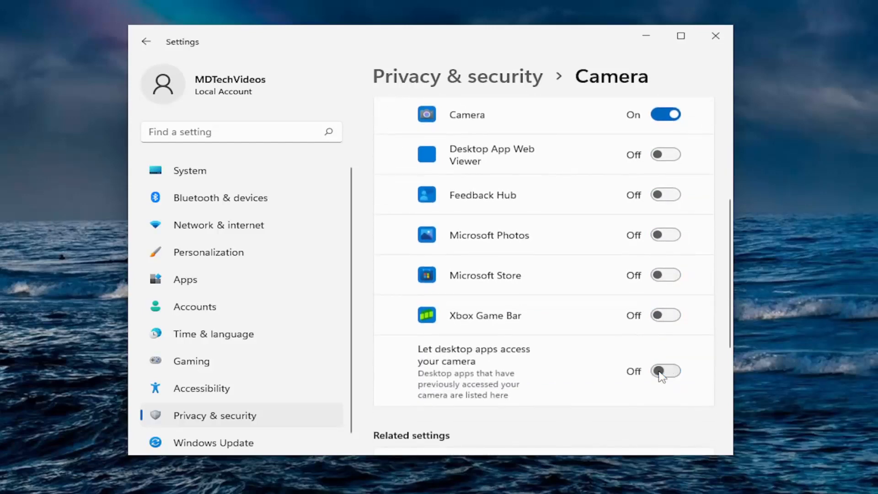
pyautogui.scroll(3, 658, 344)
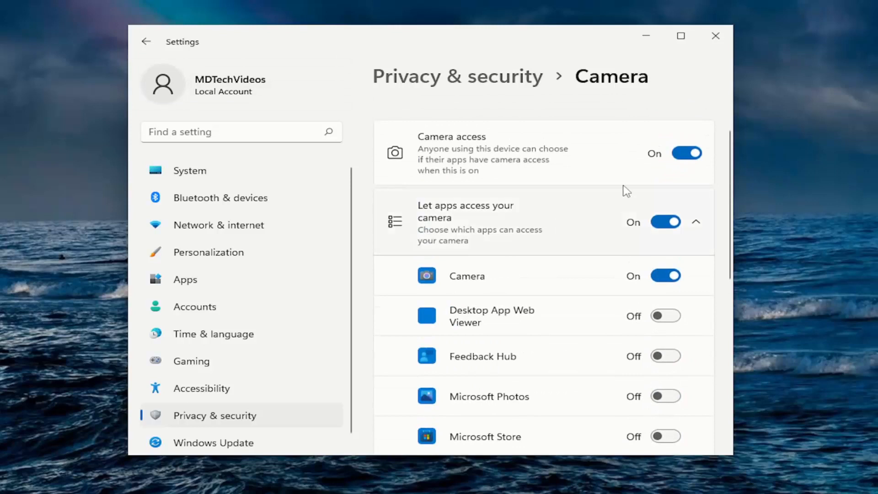
pyautogui.scroll(1, 626, 193)
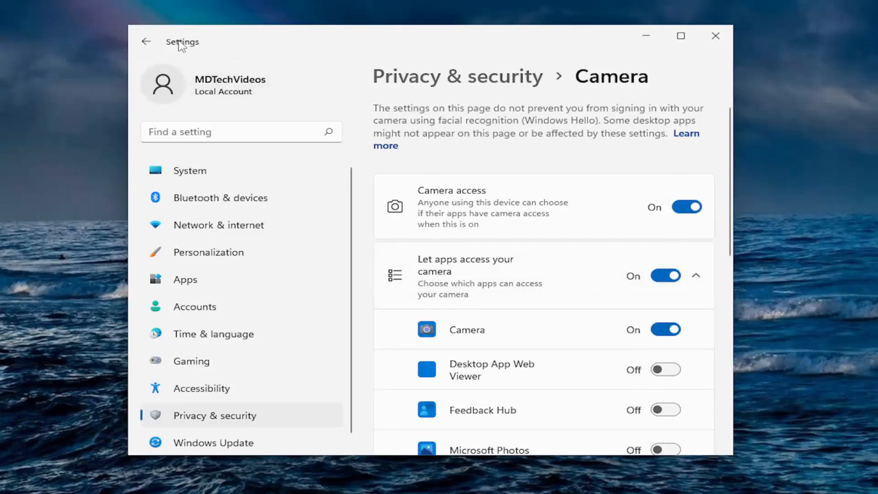
# Step: Turn off microphone access for the device and return to the Privacy & security overview
pyautogui.click(146, 42)
pyautogui.scroll(-3, 598, 298)
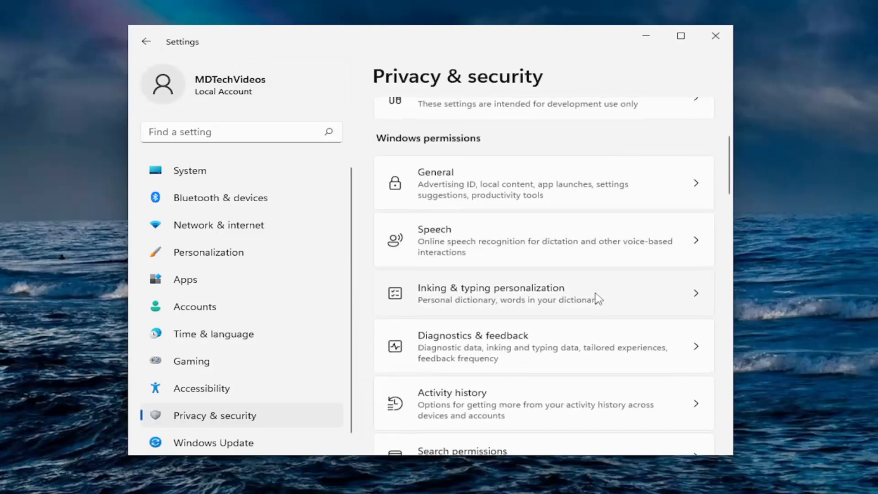
pyautogui.scroll(-3, 597, 299)
pyautogui.scroll(-3, 591, 295)
pyautogui.scroll(-2, 562, 295)
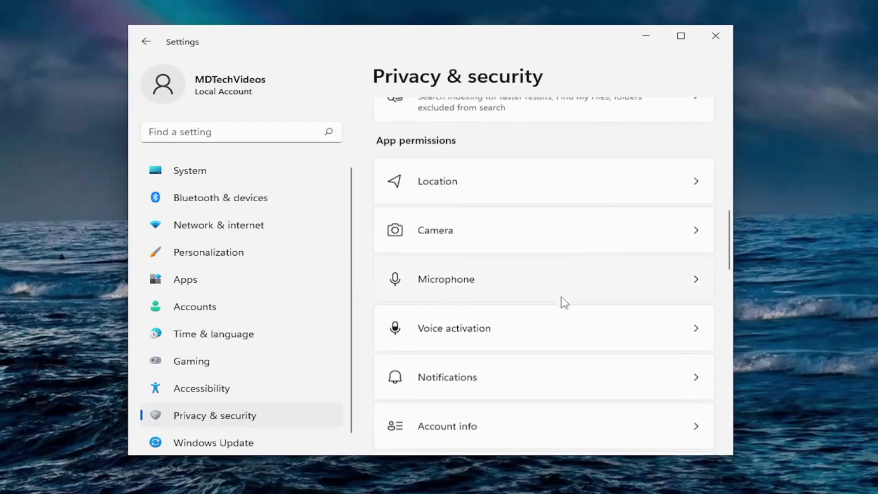
pyautogui.click(454, 267)
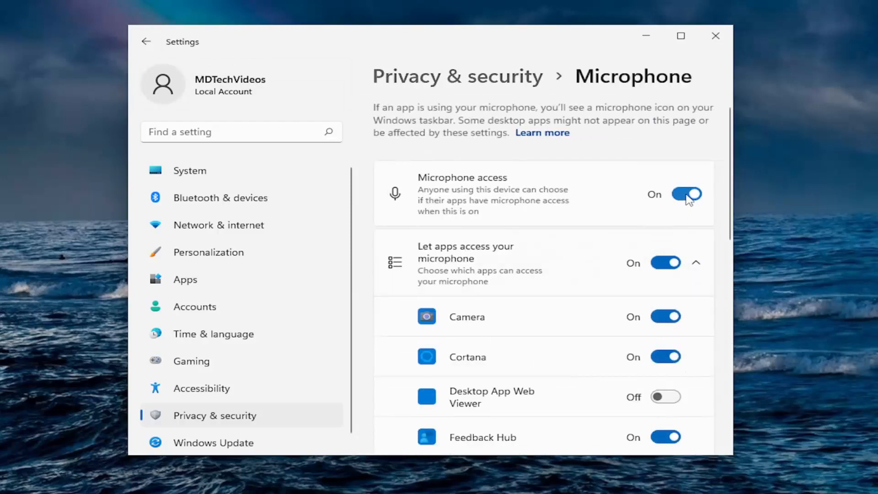
pyautogui.click(689, 195)
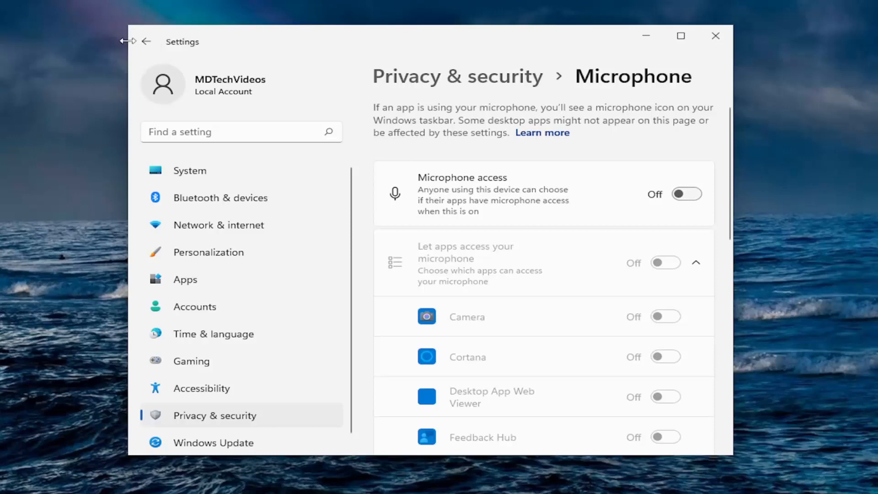
pyautogui.click(146, 42)
pyautogui.scroll(-4, 559, 267)
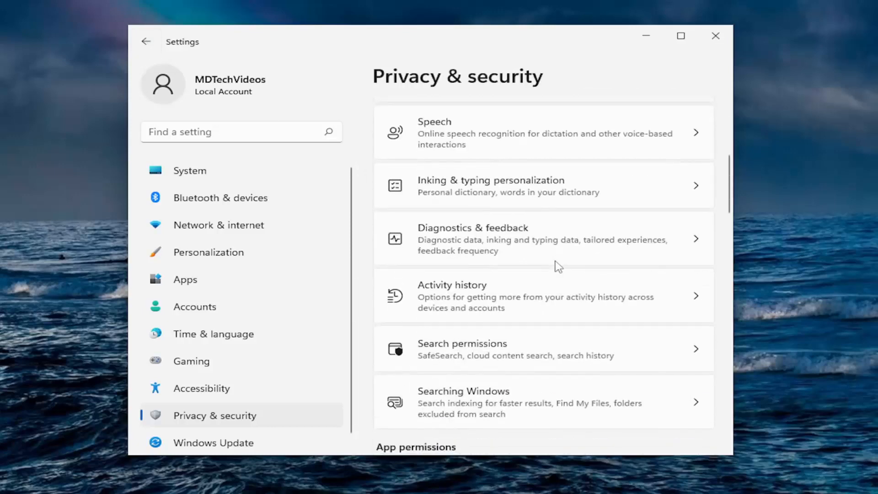
pyautogui.scroll(-3, 558, 267)
pyautogui.scroll(-2, 559, 267)
pyautogui.scroll(-2, 558, 266)
pyautogui.scroll(-2, 559, 267)
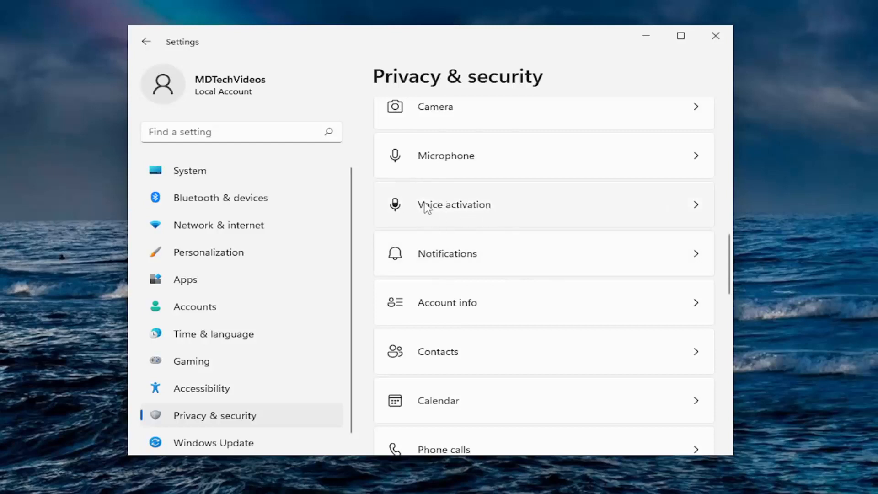
# Step: Turn off apps' access to notifications
pyautogui.click(437, 265)
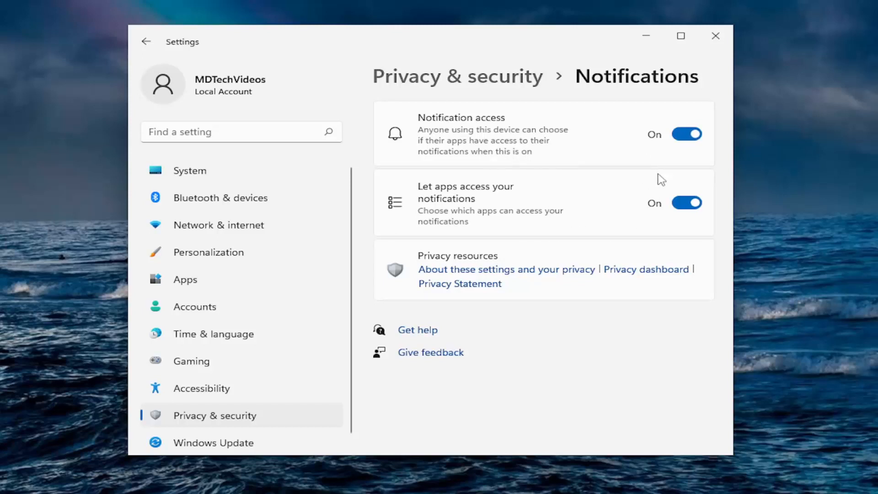
pyautogui.click(687, 133)
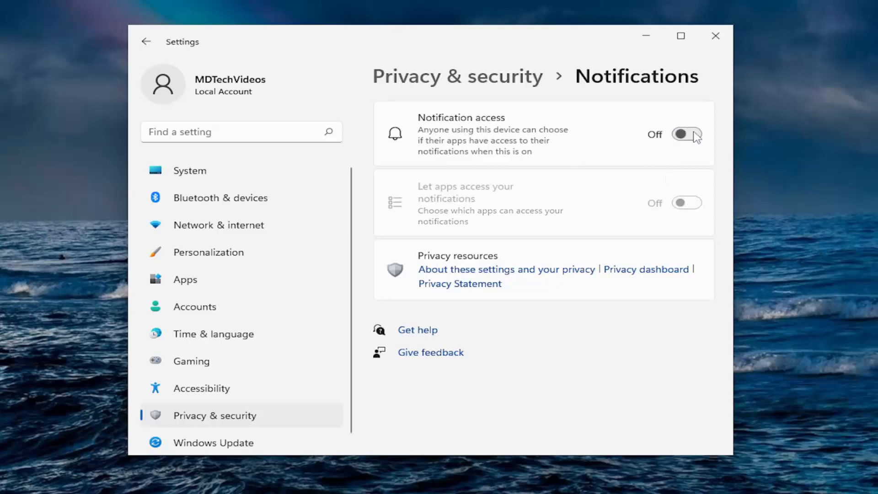
# Step: Turn off account info access and contacts access for apps, returning to the overview each time
pyautogui.click(151, 44)
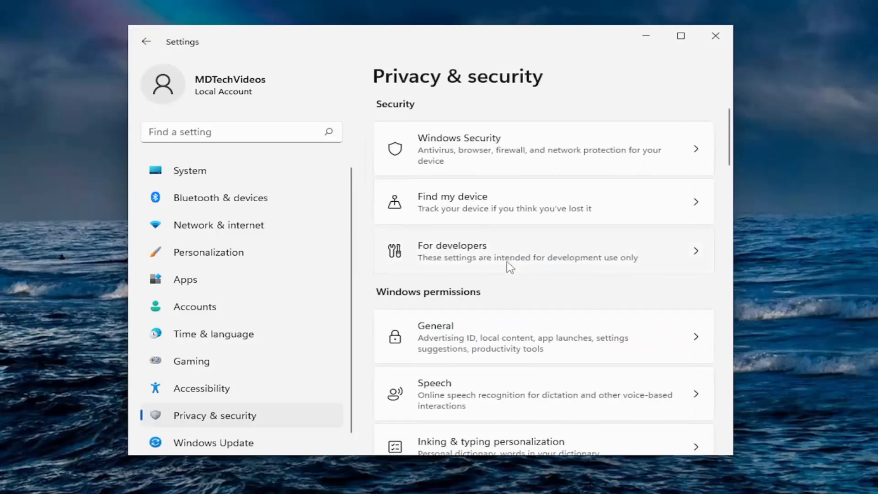
pyautogui.scroll(-5, 499, 263)
pyautogui.scroll(-3, 500, 262)
pyautogui.scroll(-3, 500, 263)
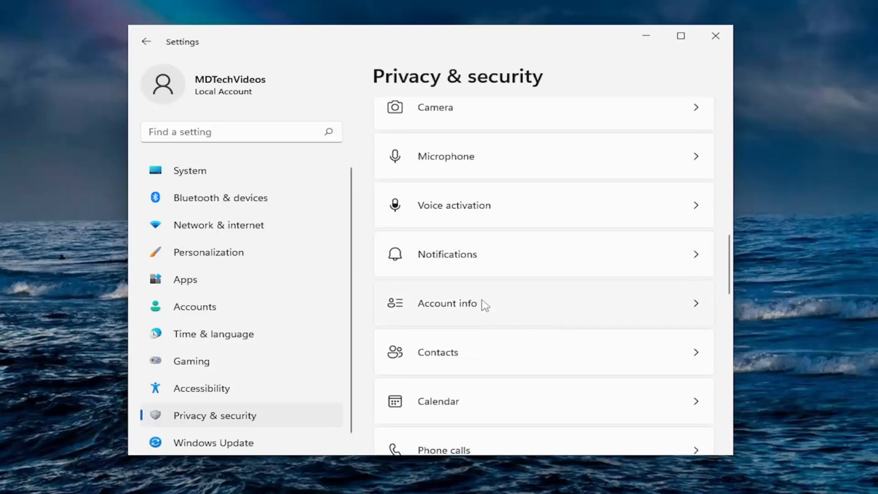
pyautogui.click(485, 305)
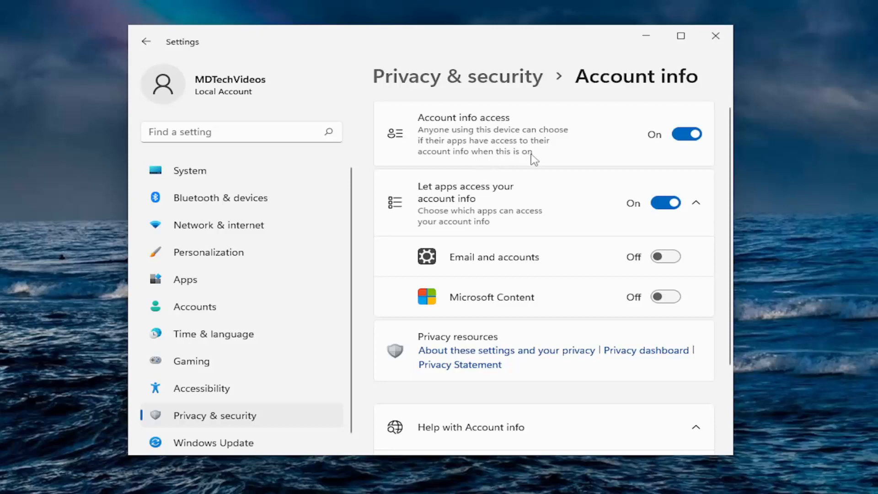
pyautogui.click(687, 134)
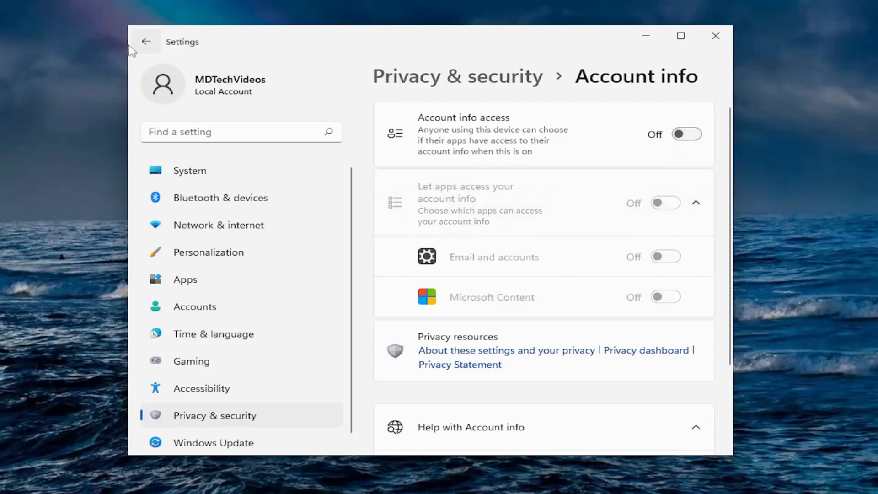
pyautogui.click(146, 42)
pyautogui.scroll(-5, 549, 240)
pyautogui.scroll(-5, 575, 252)
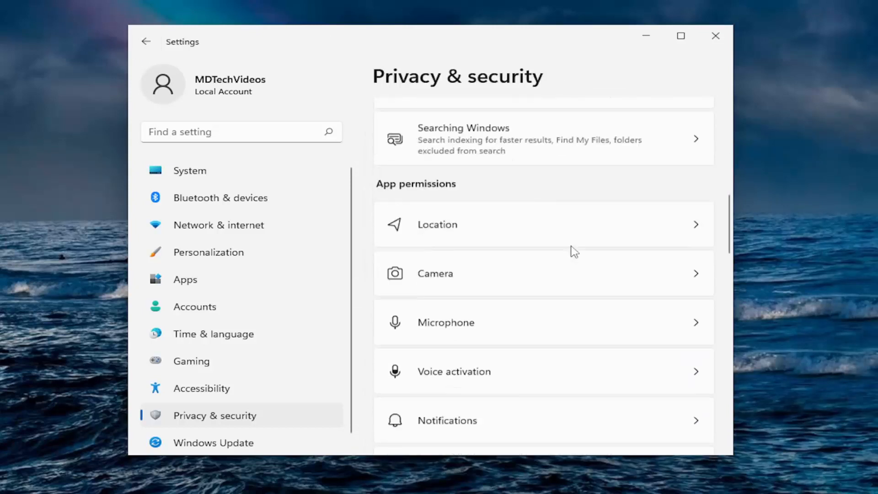
pyautogui.scroll(-3, 574, 252)
pyautogui.scroll(-2, 564, 254)
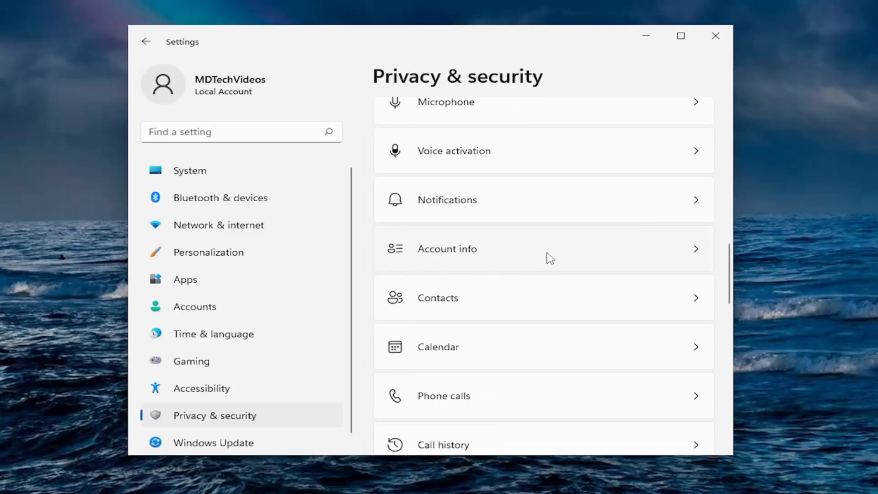
pyautogui.scroll(-1, 549, 258)
pyautogui.scroll(-1, 550, 258)
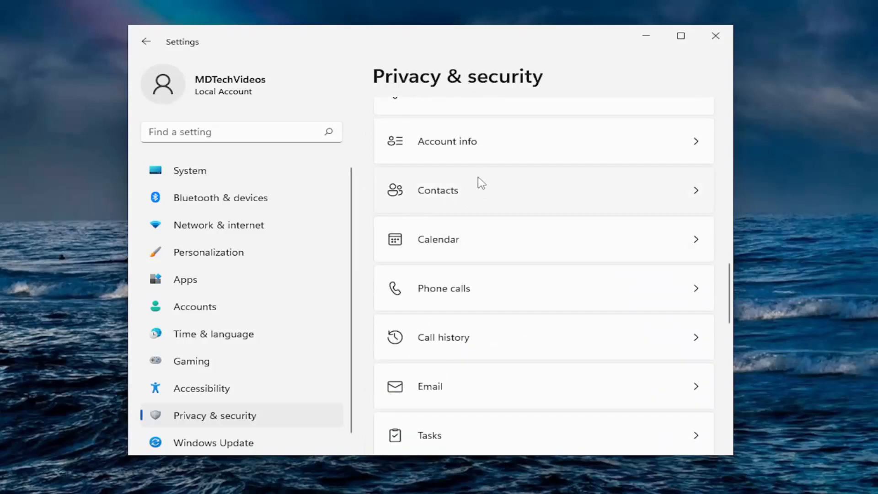
pyautogui.click(473, 193)
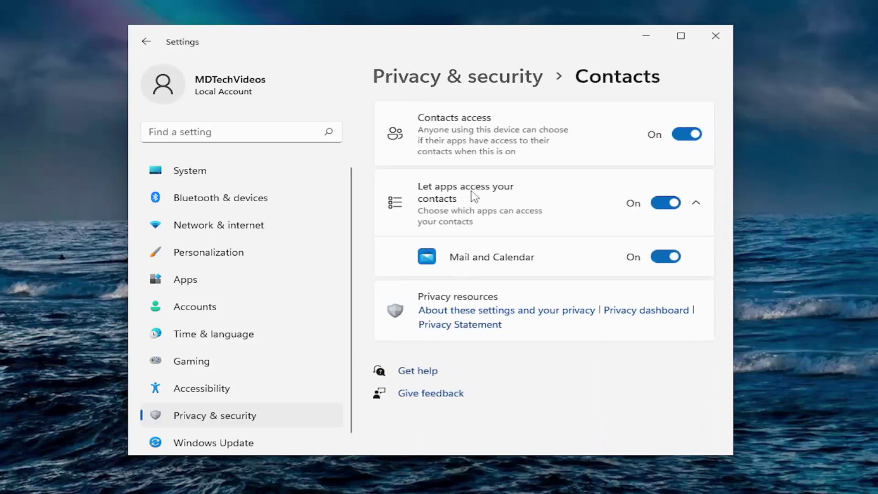
pyautogui.click(678, 134)
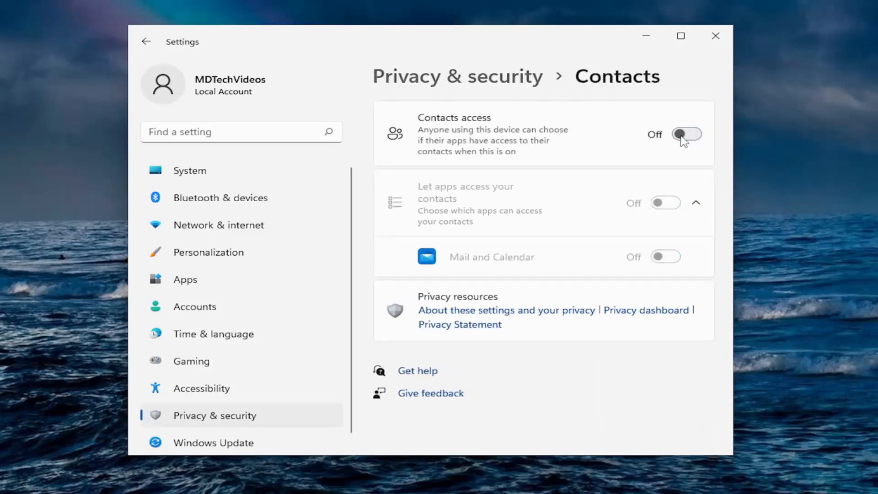
pyautogui.click(146, 41)
pyautogui.scroll(-5, 440, 226)
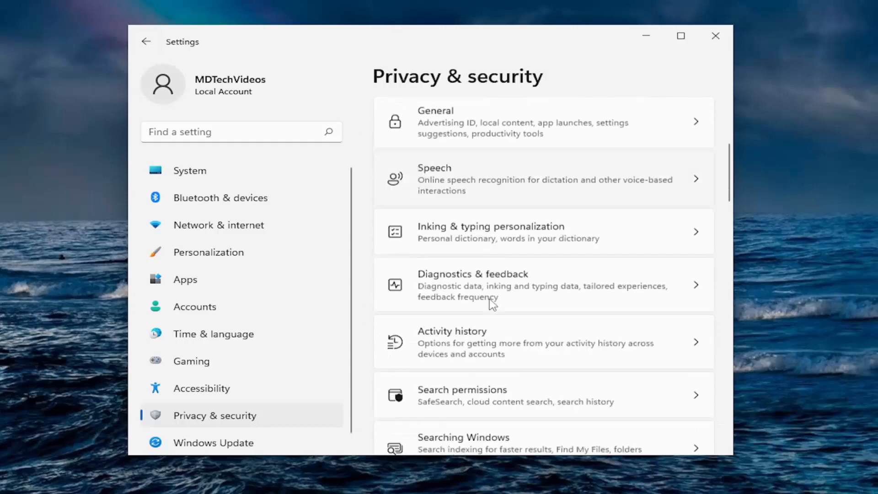
pyautogui.scroll(-5, 498, 300)
pyautogui.scroll(-4, 498, 299)
pyautogui.scroll(-2, 498, 299)
pyautogui.scroll(-1, 499, 299)
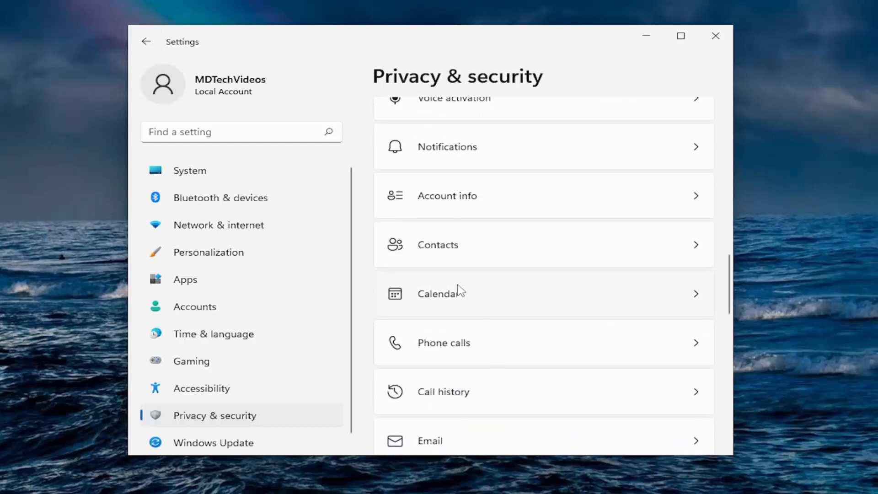
# Step: Turn off calendar access and call history access for apps
pyautogui.click(461, 289)
pyautogui.click(712, 135)
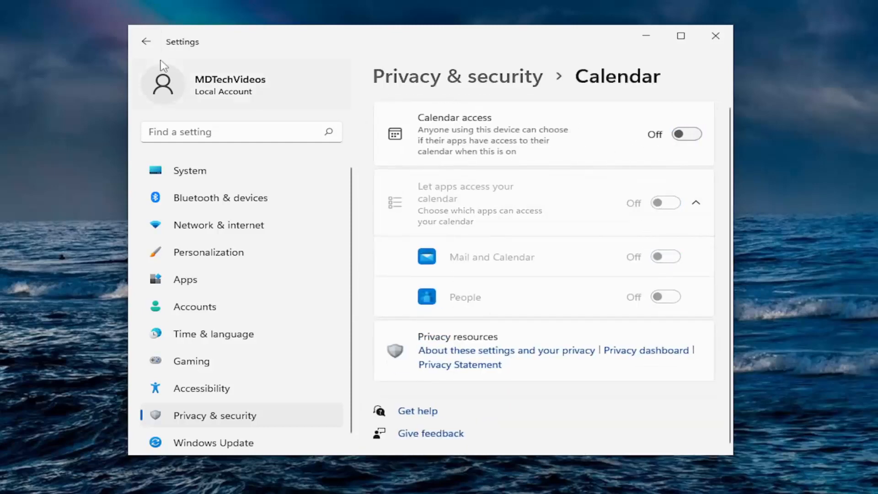
pyautogui.click(146, 41)
pyautogui.scroll(-5, 549, 316)
pyautogui.scroll(-4, 549, 315)
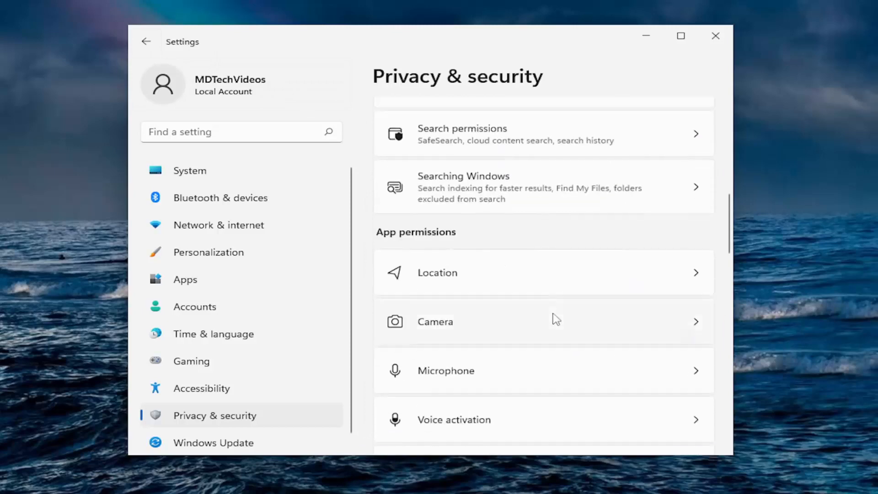
pyautogui.scroll(-3, 551, 321)
pyautogui.scroll(-4, 551, 321)
pyautogui.scroll(-1, 439, 274)
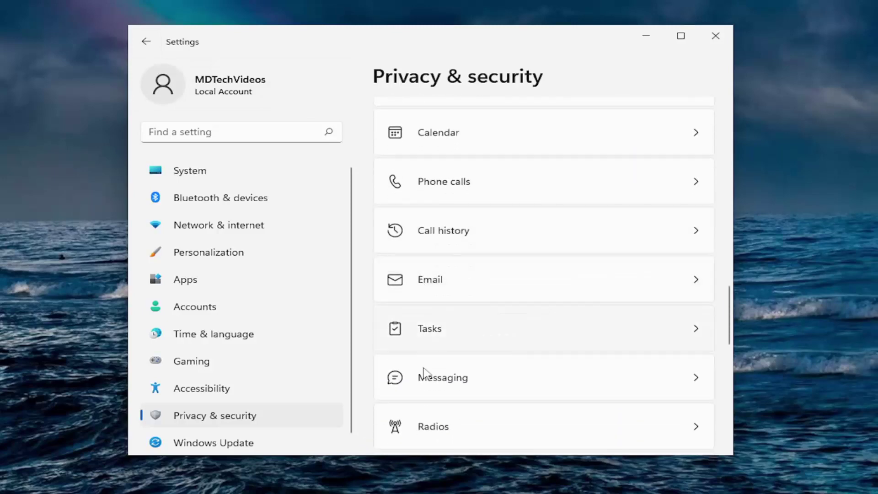
pyautogui.click(420, 232)
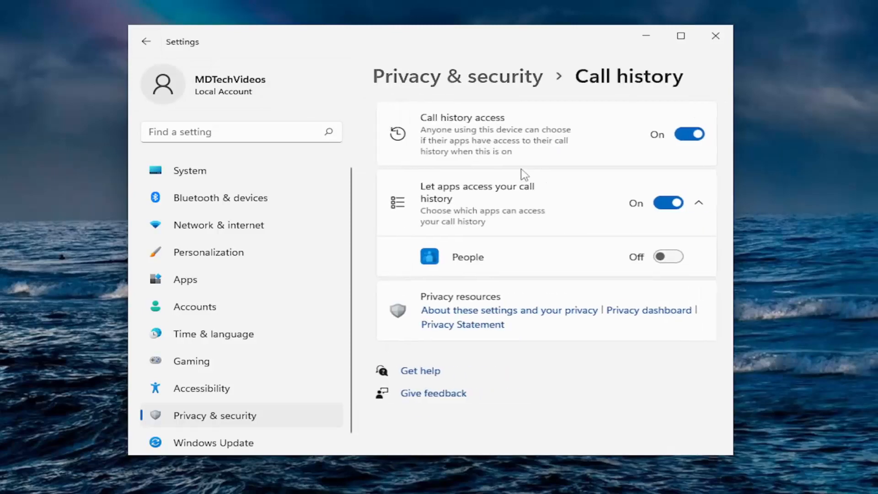
pyautogui.click(689, 135)
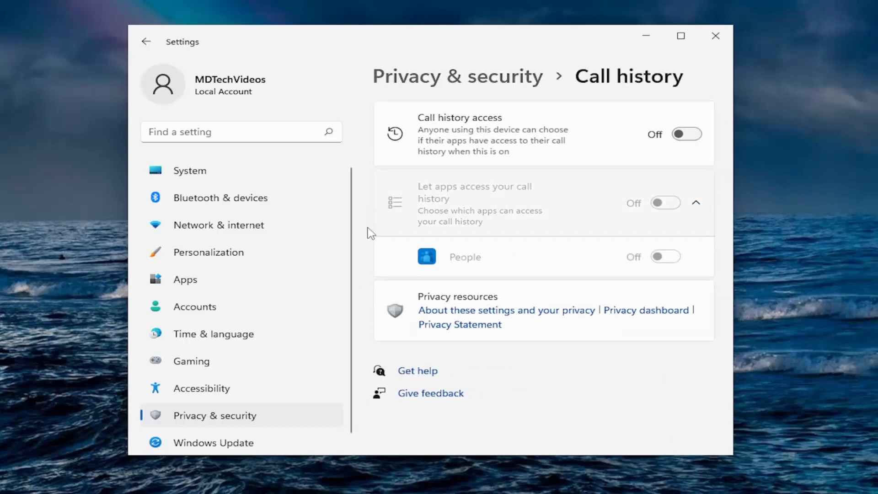
pyautogui.click(146, 42)
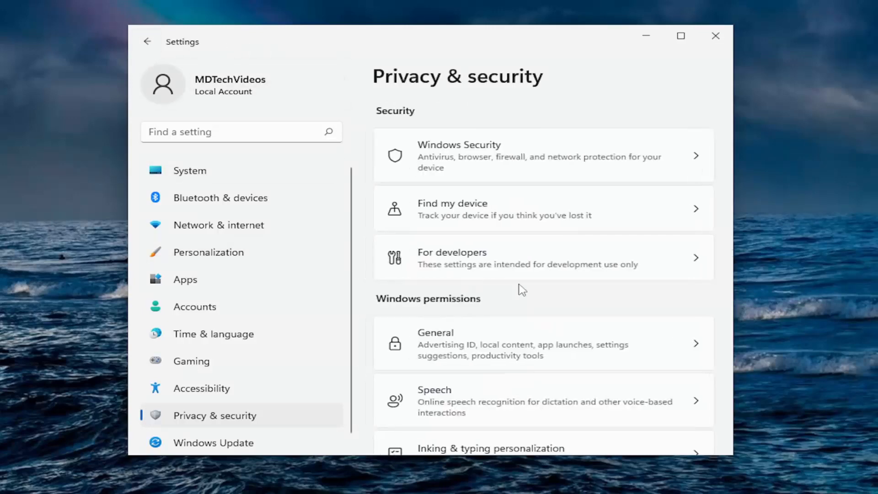
pyautogui.scroll(-5, 522, 288)
pyautogui.scroll(-5, 573, 284)
pyautogui.scroll(-5, 573, 284)
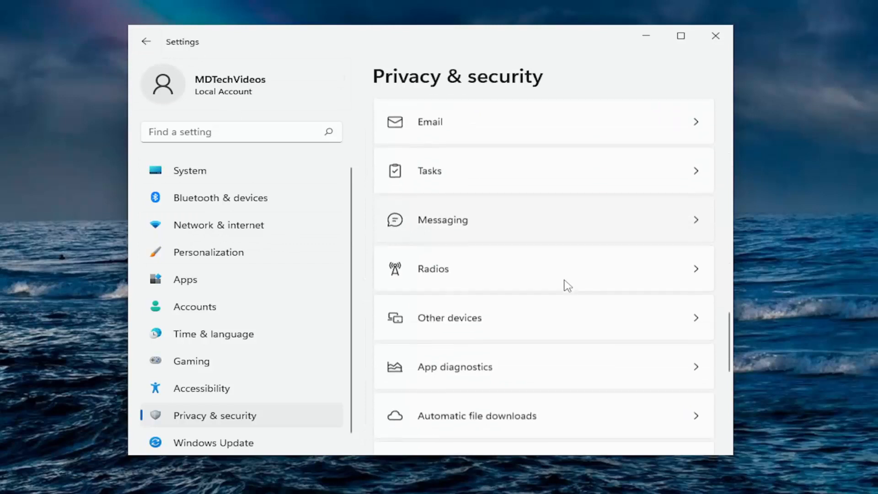
pyautogui.scroll(-3, 570, 284)
pyautogui.scroll(-4, 568, 285)
pyautogui.scroll(-4, 567, 284)
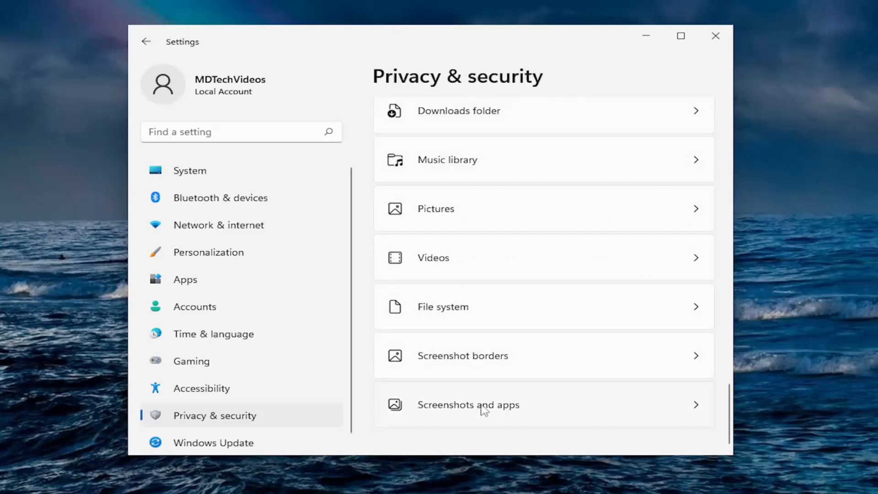
pyautogui.scroll(3, 475, 343)
pyautogui.scroll(2, 467, 309)
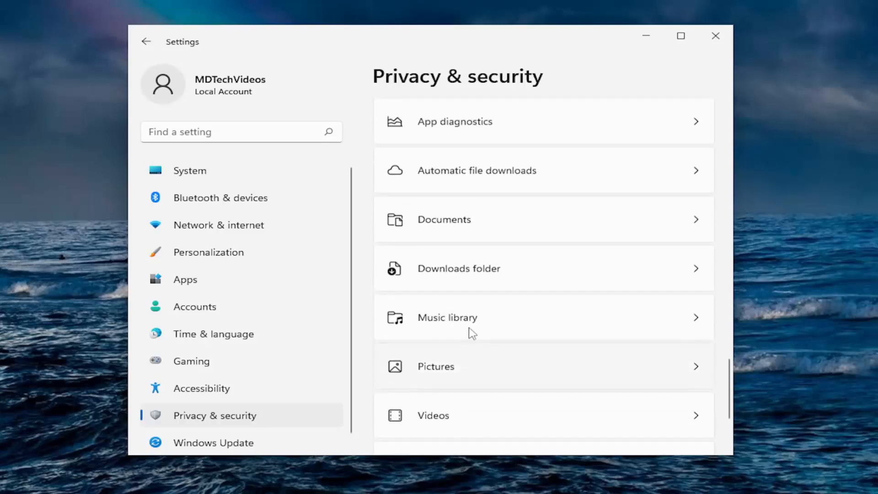
pyautogui.scroll(2, 467, 275)
pyautogui.scroll(3, 480, 296)
pyautogui.scroll(3, 481, 295)
pyautogui.scroll(2, 529, 322)
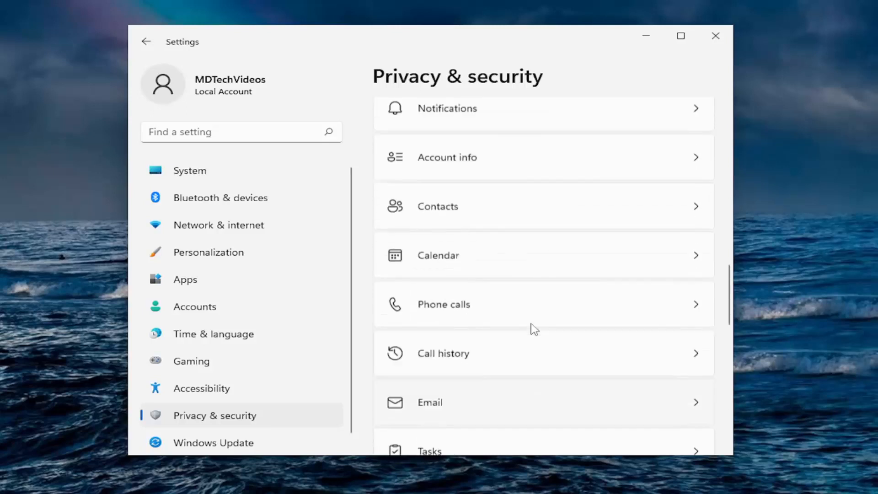
pyautogui.scroll(3, 474, 227)
pyautogui.scroll(2, 440, 302)
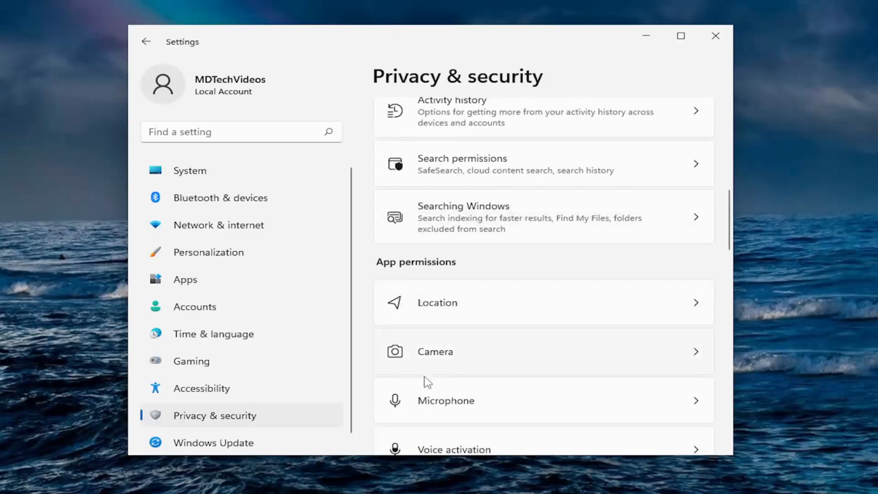
pyautogui.scroll(4, 456, 302)
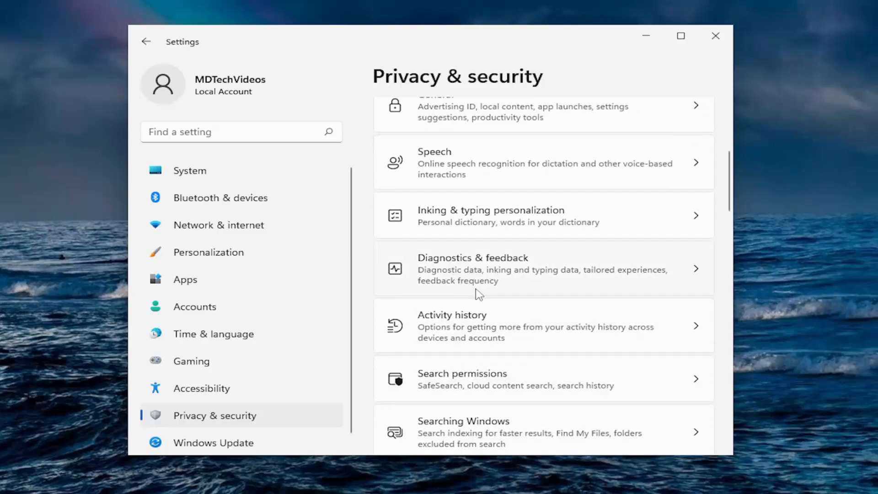
pyautogui.scroll(4, 474, 288)
pyautogui.scroll(1, 475, 296)
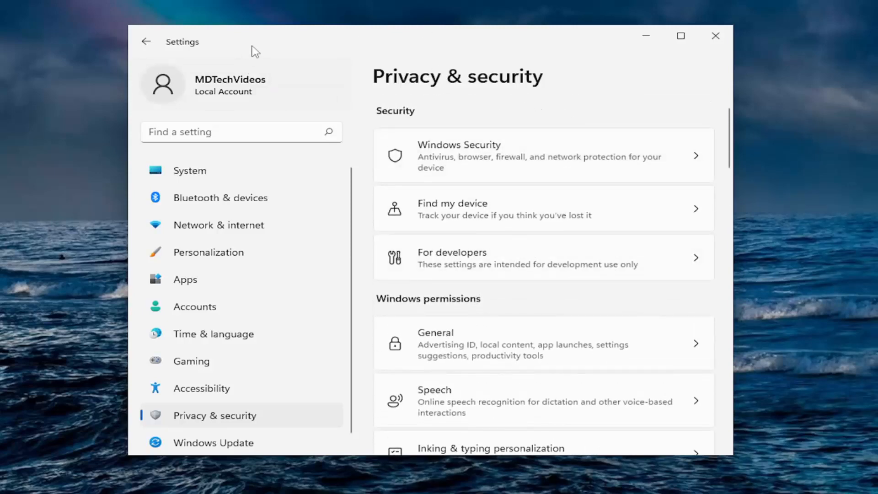
pyautogui.moveTo(274, 47); pyautogui.dragTo(285, 29)
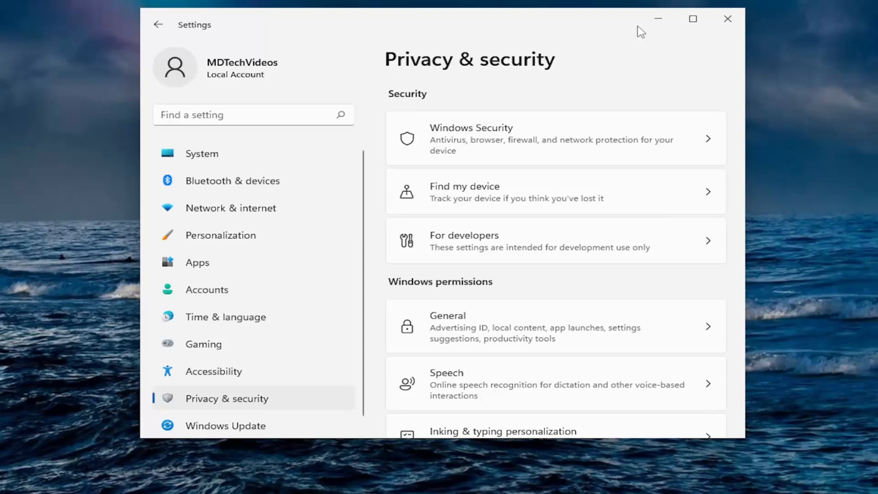
# Step: Close the Settings window, leaving the Windows 11 desktop
pyautogui.click(730, 19)
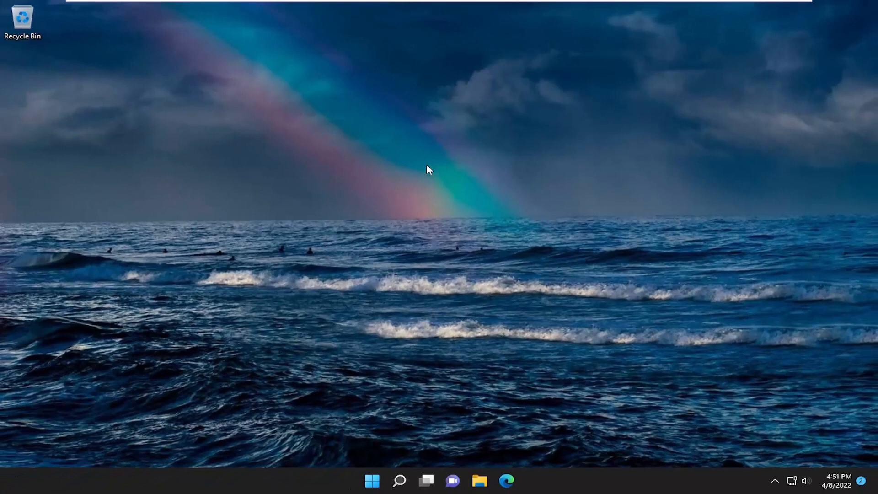